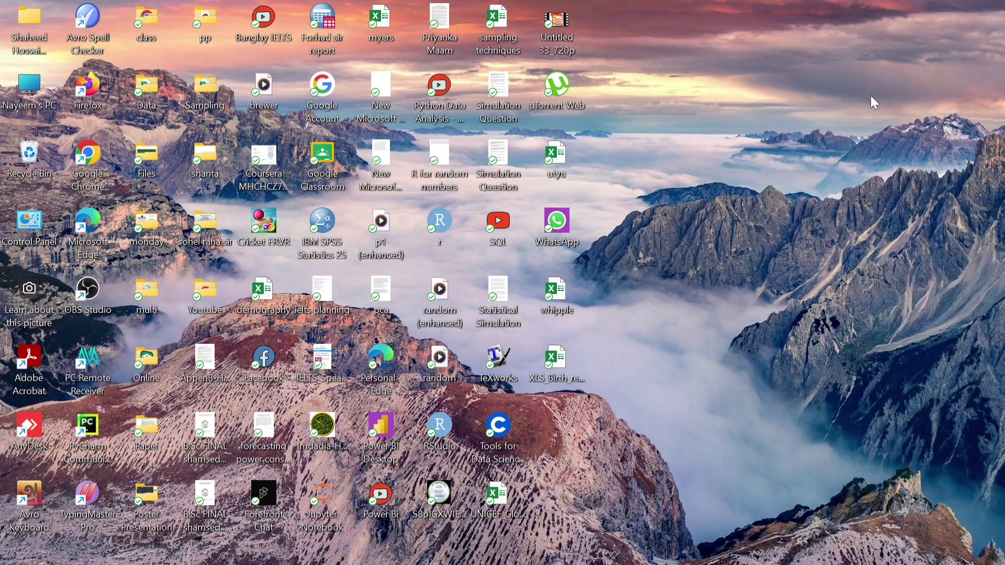
- Open the Word document with the sampling problems and read the Problem 02 task on Brewer's, Murthy's and Rao-Hartley-Cochran methods
mouse_move(667, 563)
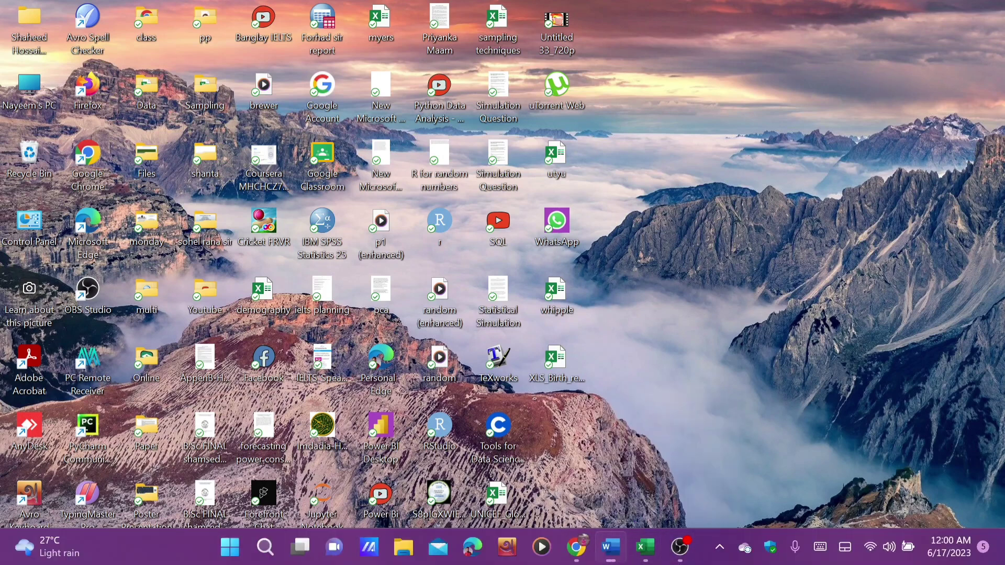
click(616, 547)
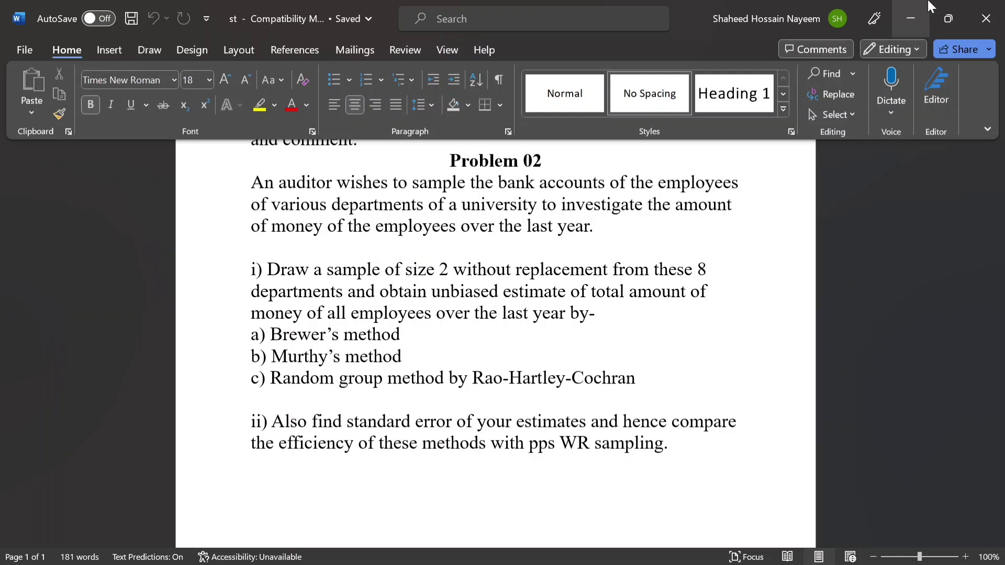
key(super+d)
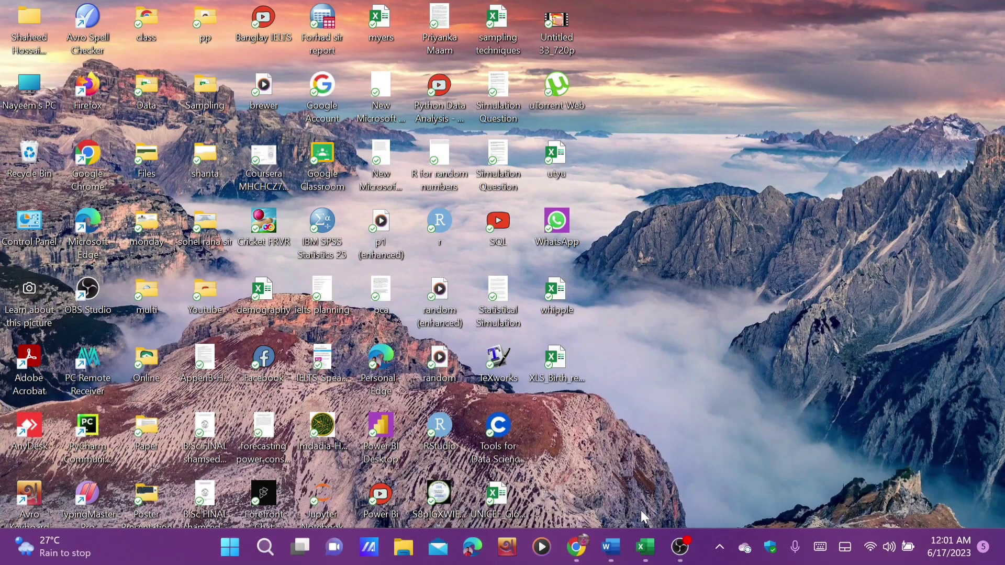
- Switch to the Murthy's Method workbook in Excel and show the start of the Practical 02 sheet
click(644, 547)
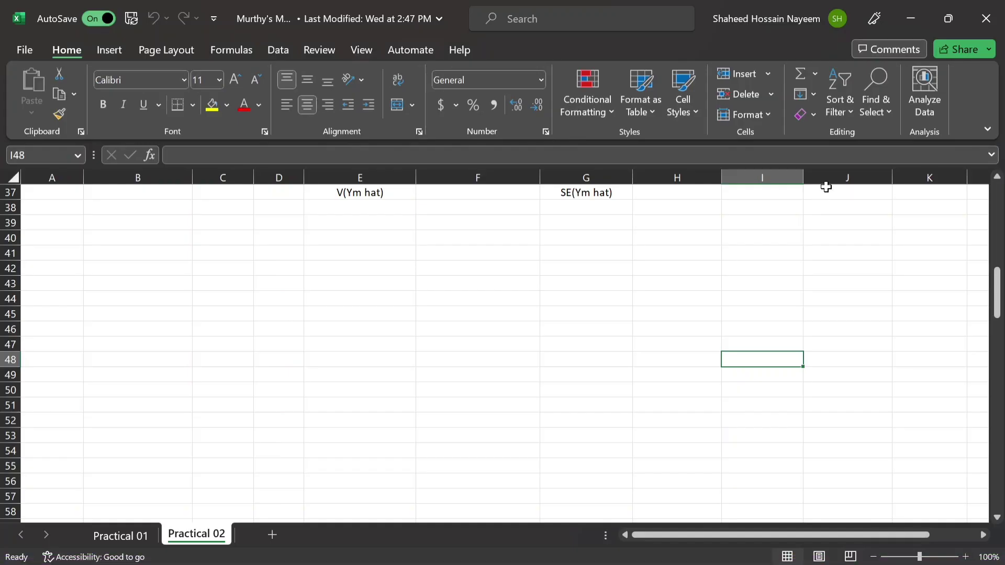
scroll(536, 383, up, 6)
scroll(537, 383, up, 6)
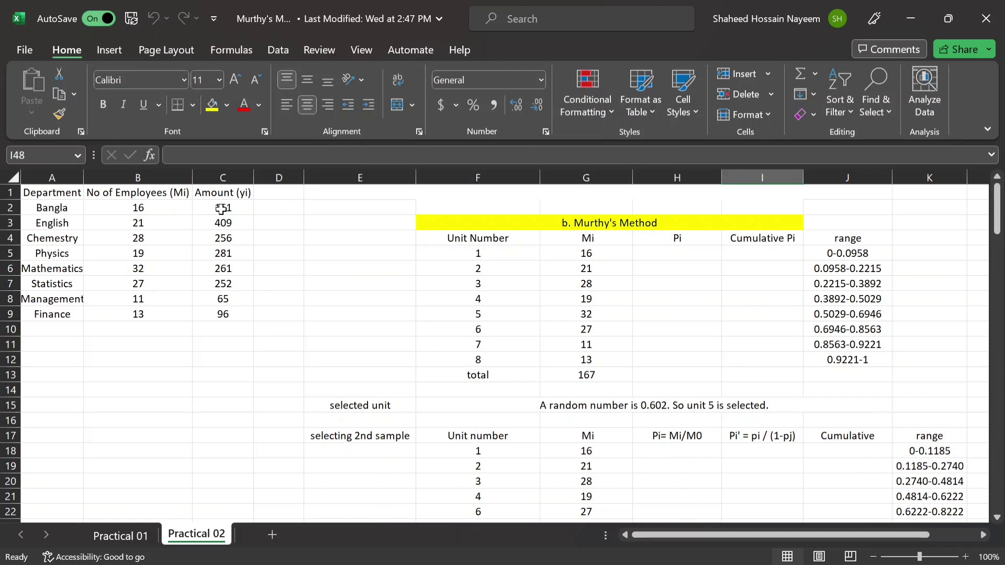
- Calculate Pi for all eight units by entering =G5/167 in H5 and filling it down to H12
click(644, 261)
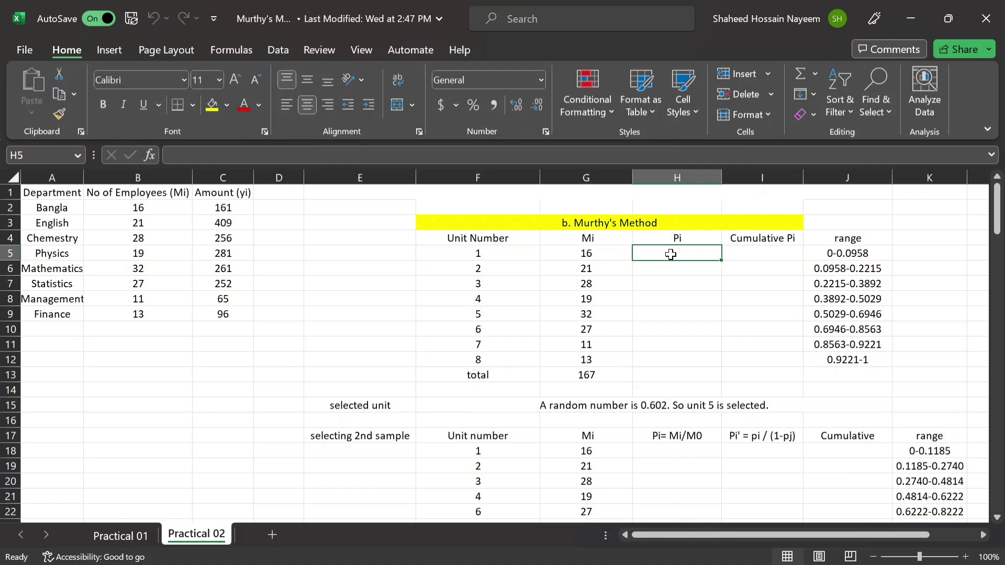
text(=)
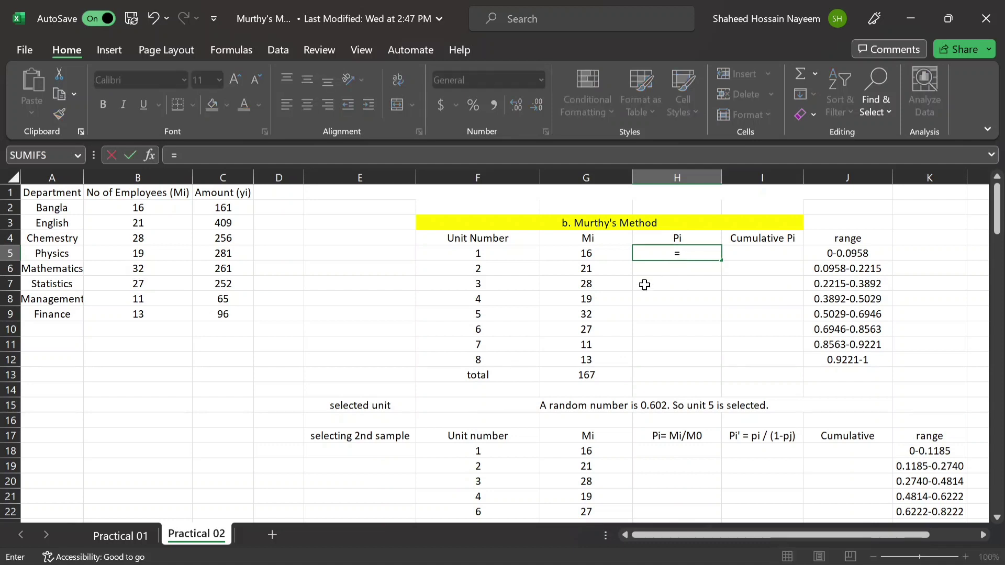
click(575, 253)
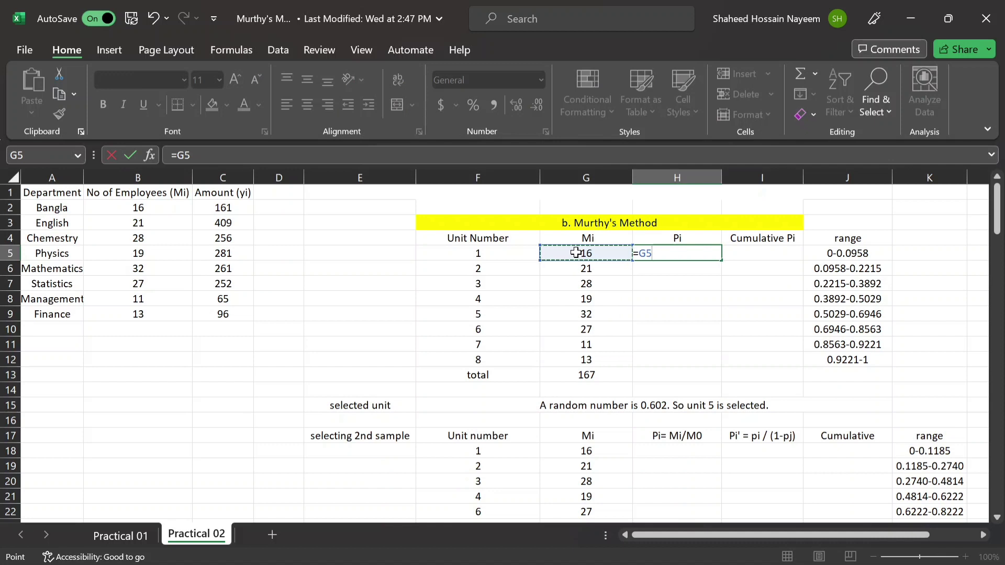
text(/)
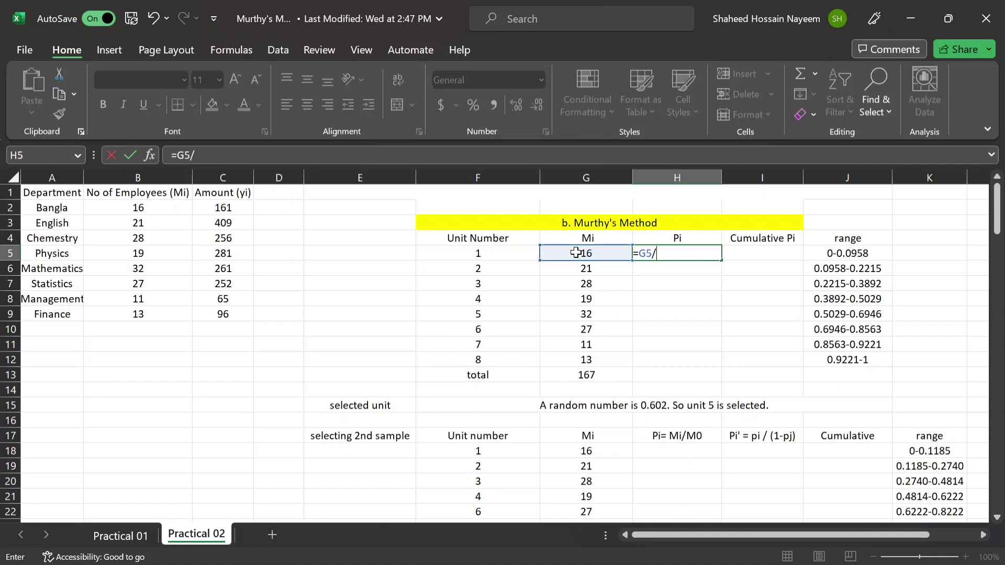
text(167)
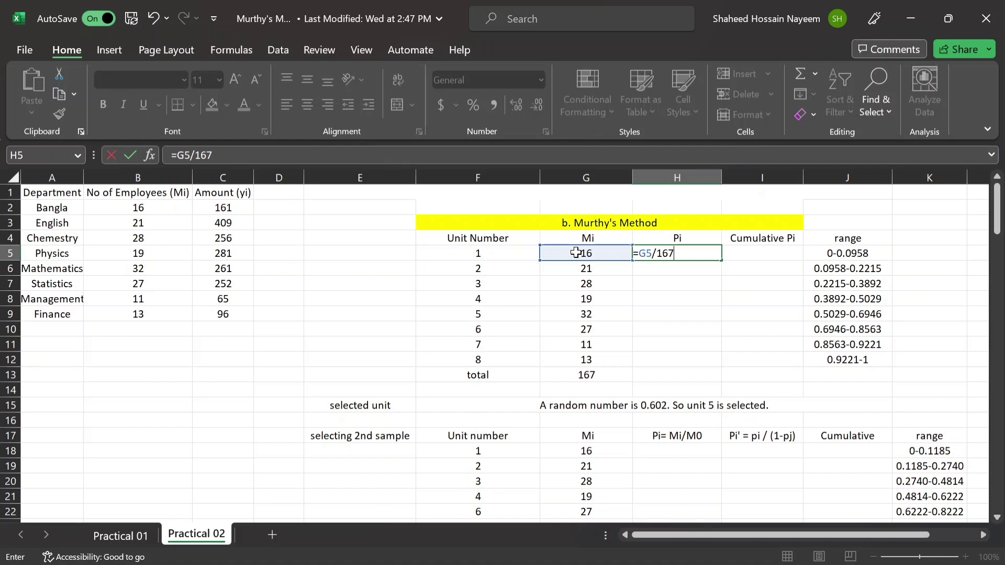
key(Return)
click(674, 256)
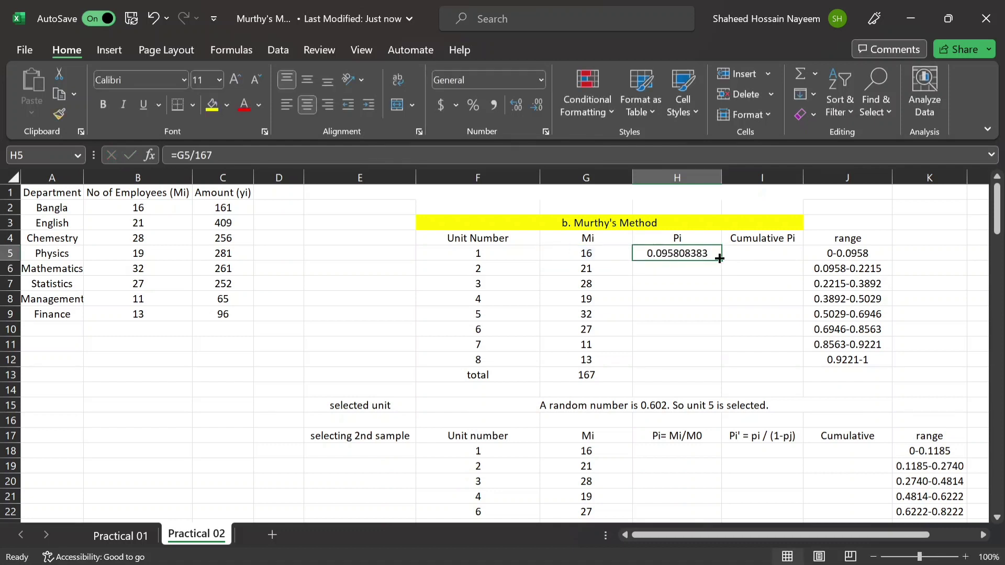
drag(716, 256, 714, 365)
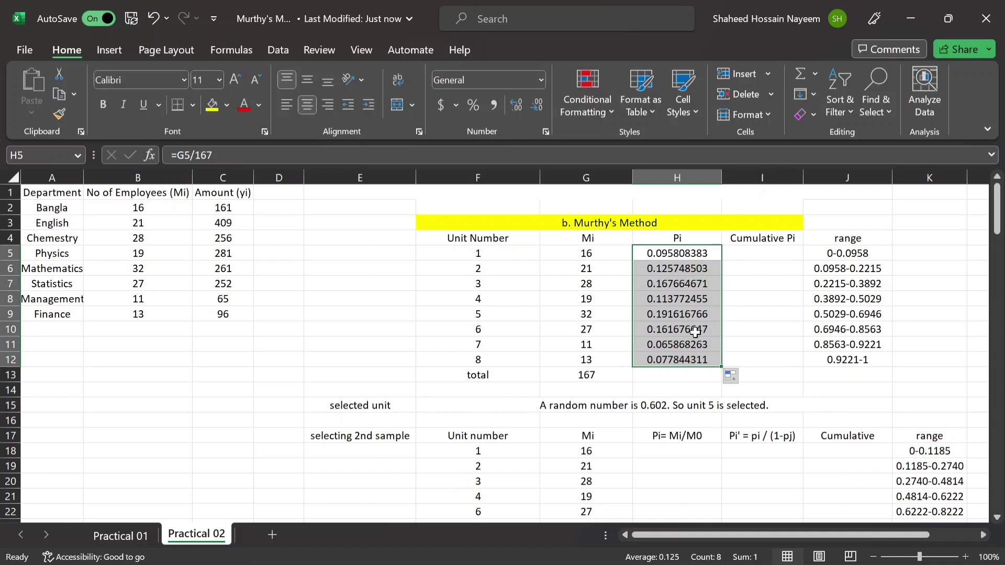
- Start the Cumulative Pi column by entering =H5 in I5
click(748, 254)
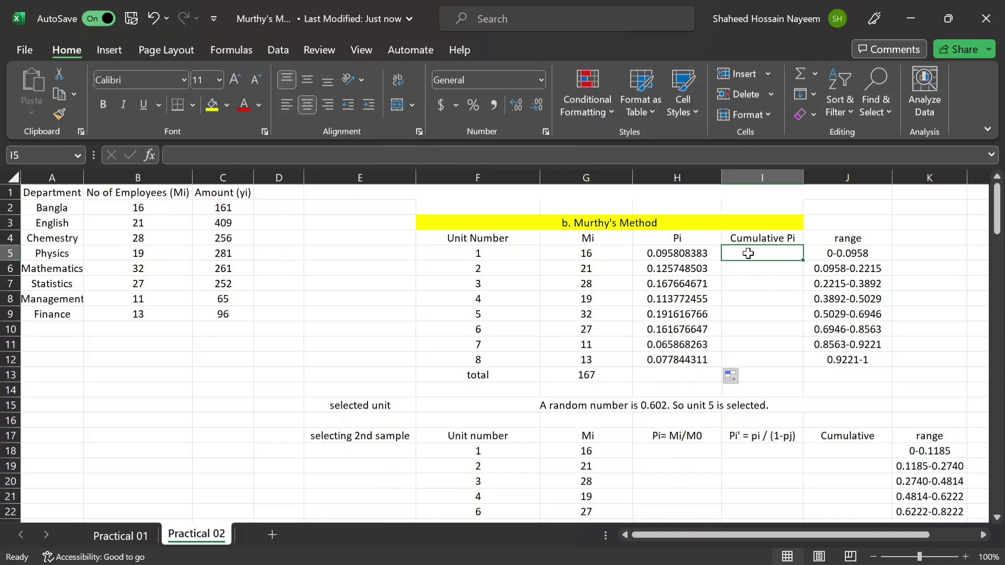
text(=)
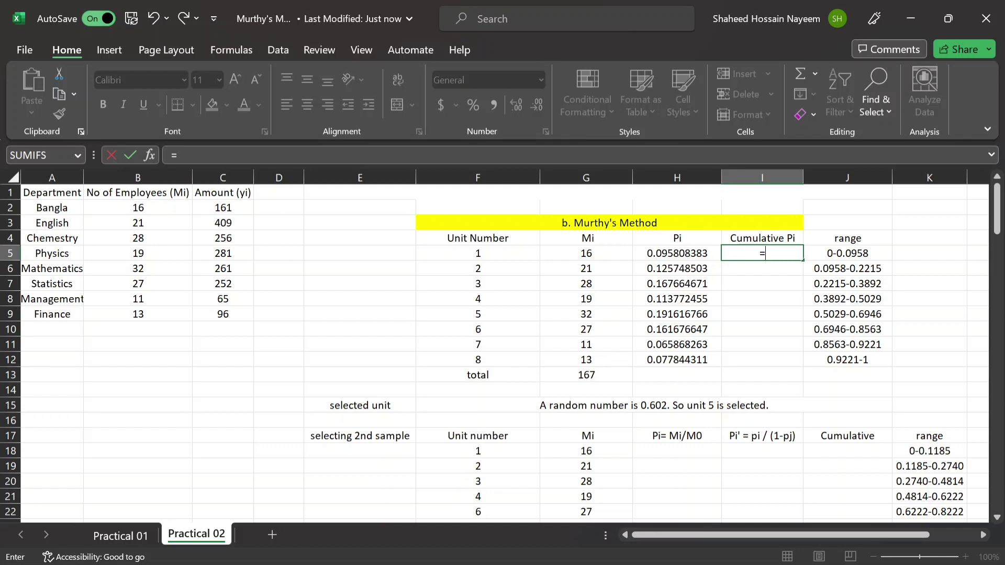
click(695, 254)
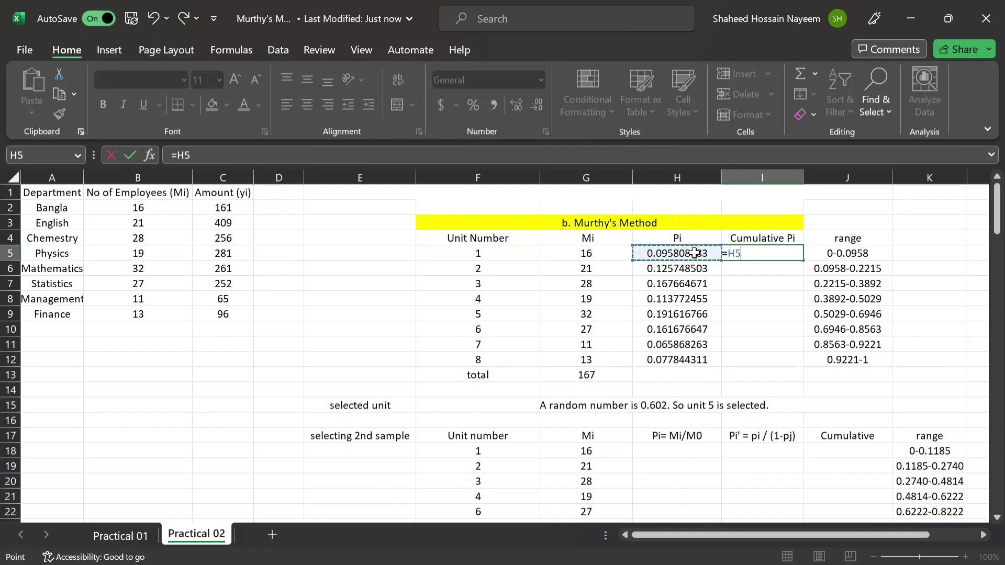
key(Return)
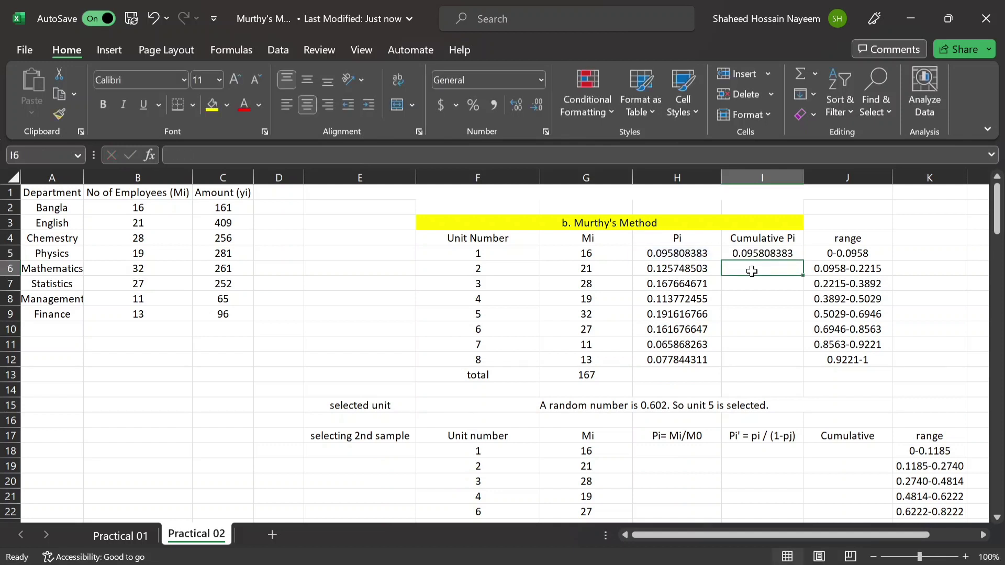
- Complete the Cumulative Pi column by entering =I5+H6 in I6 and filling it down to I12
text(=)
click(756, 253)
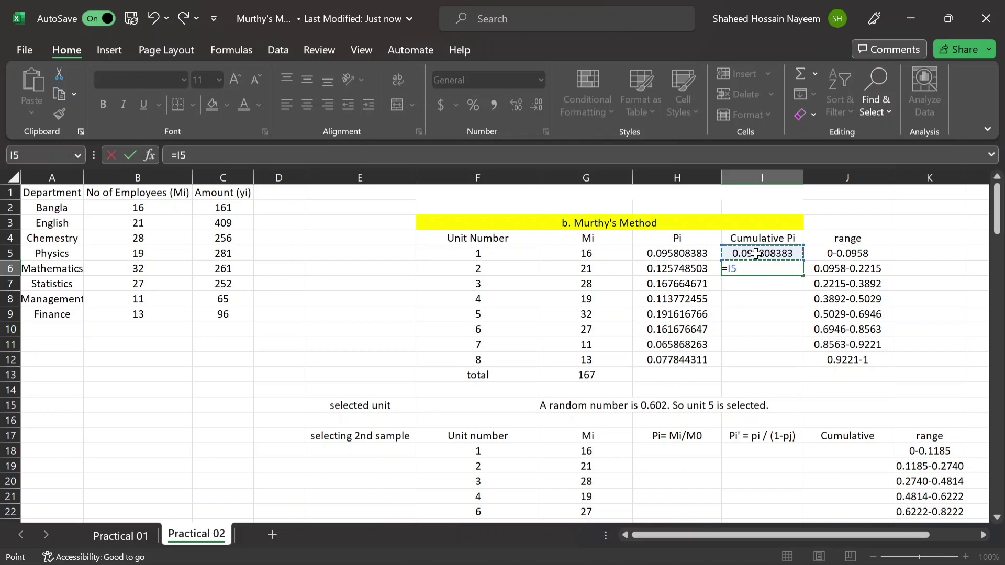
text(+)
click(712, 268)
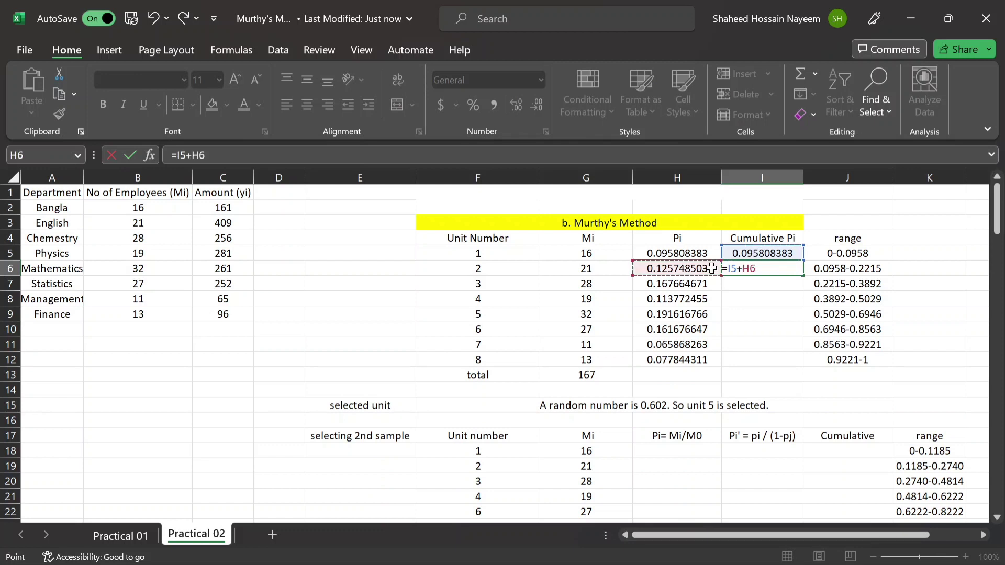
key(Return)
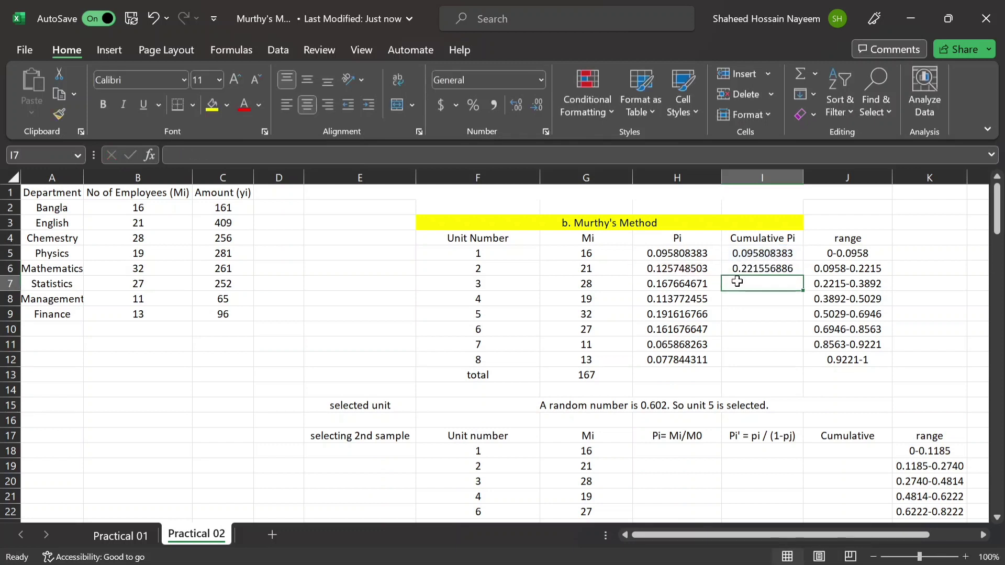
click(778, 270)
drag(802, 276, 792, 366)
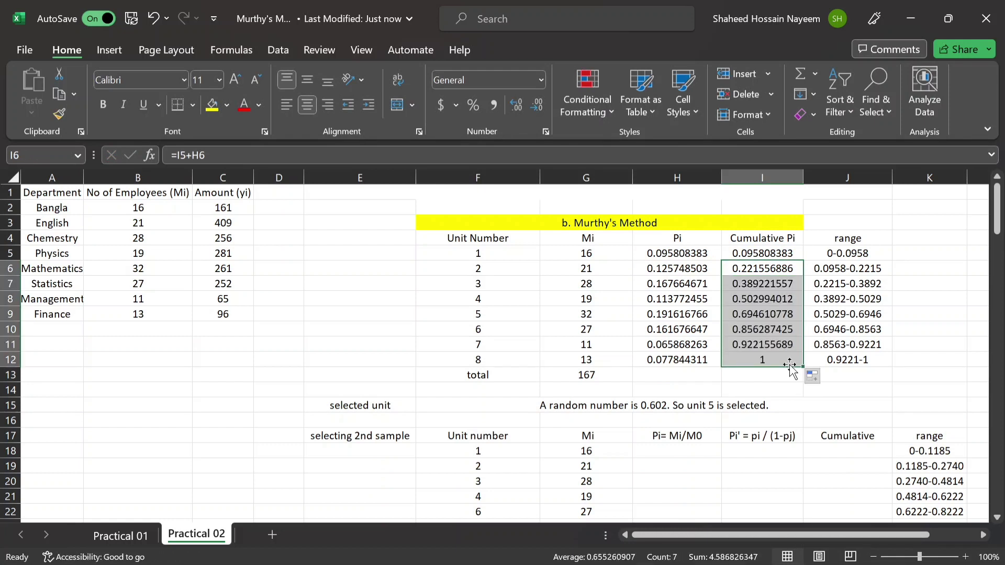
click(776, 377)
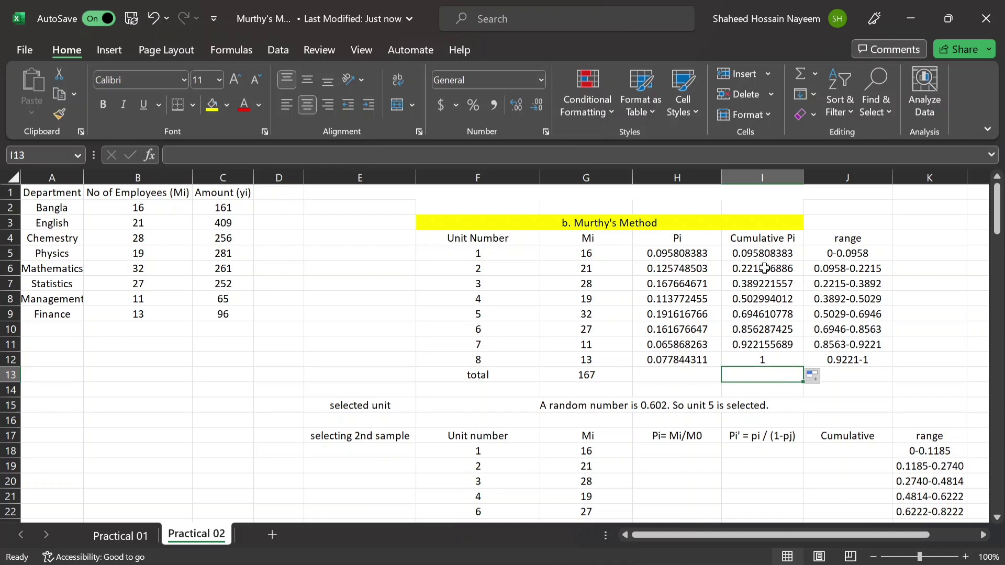
- Examine the cumulative ranges, the first selected unit, and the table for selecting the second sample
click(911, 267)
click(919, 314)
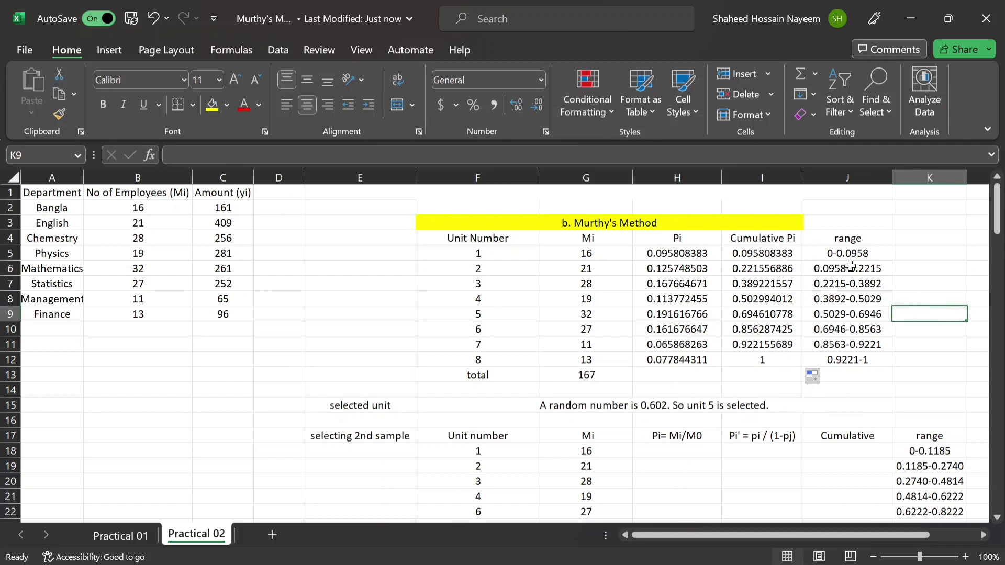
click(905, 358)
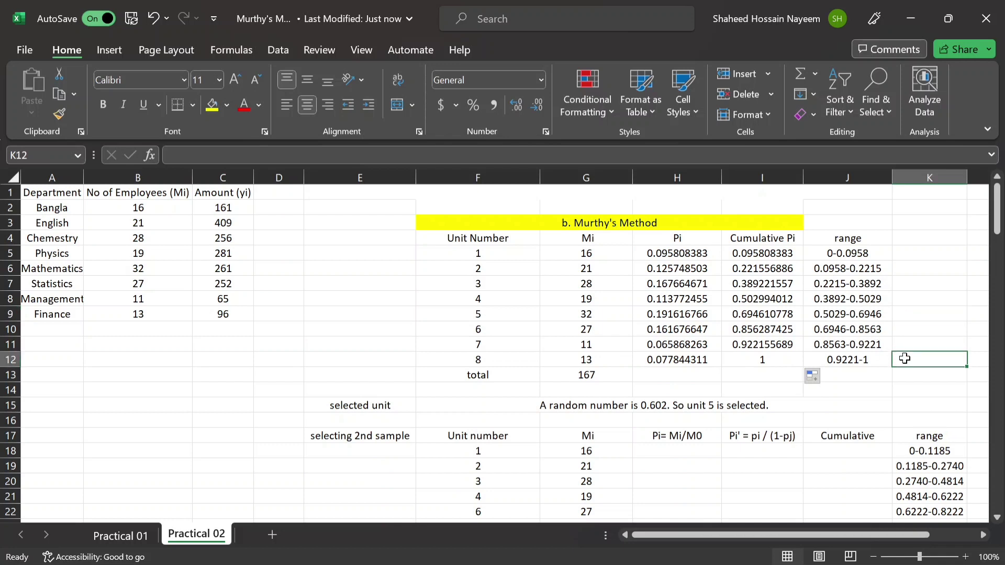
scroll(905, 358, down, 1)
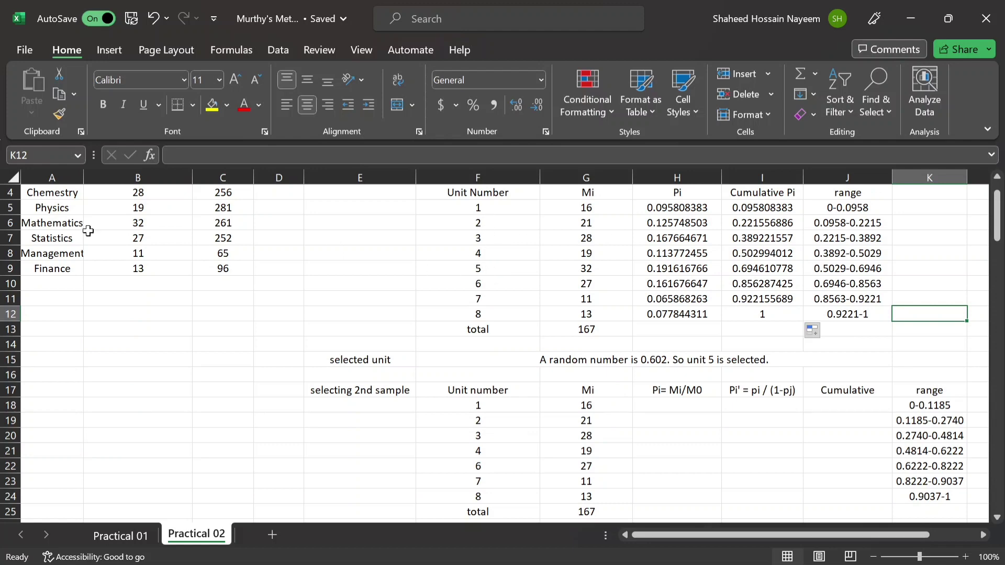
scroll(78, 253, up, 1)
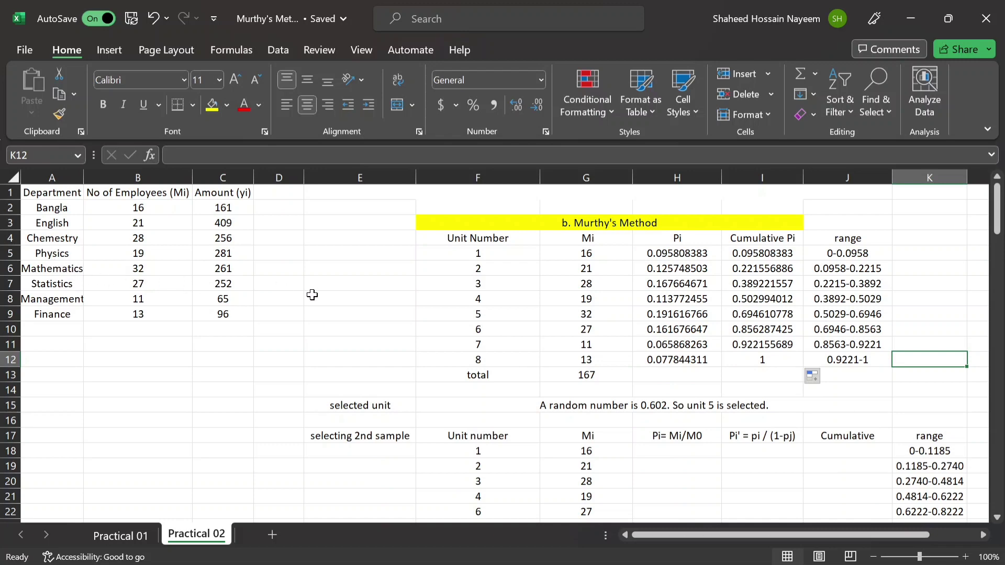
scroll(596, 304, down, 3)
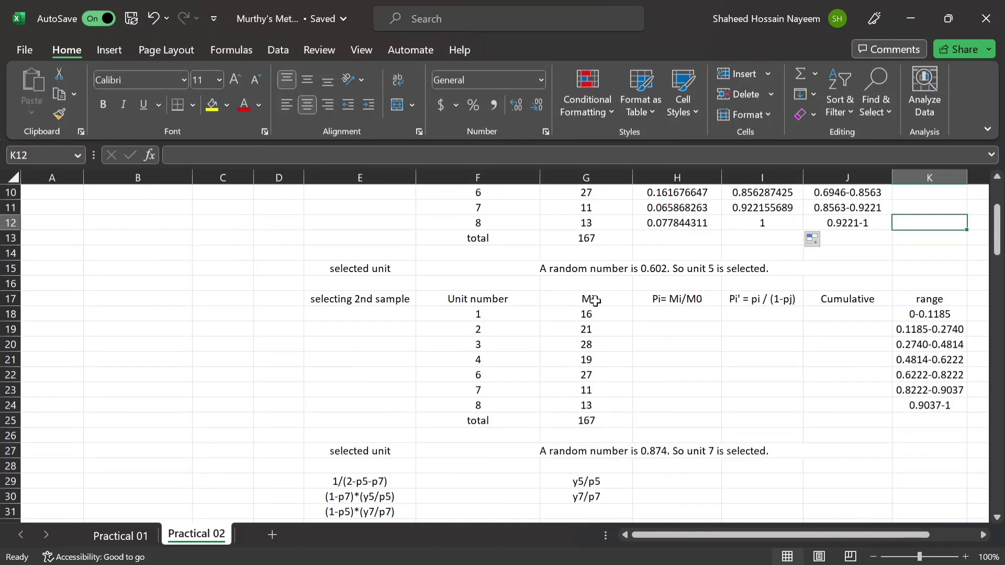
scroll(515, 286, up, 3)
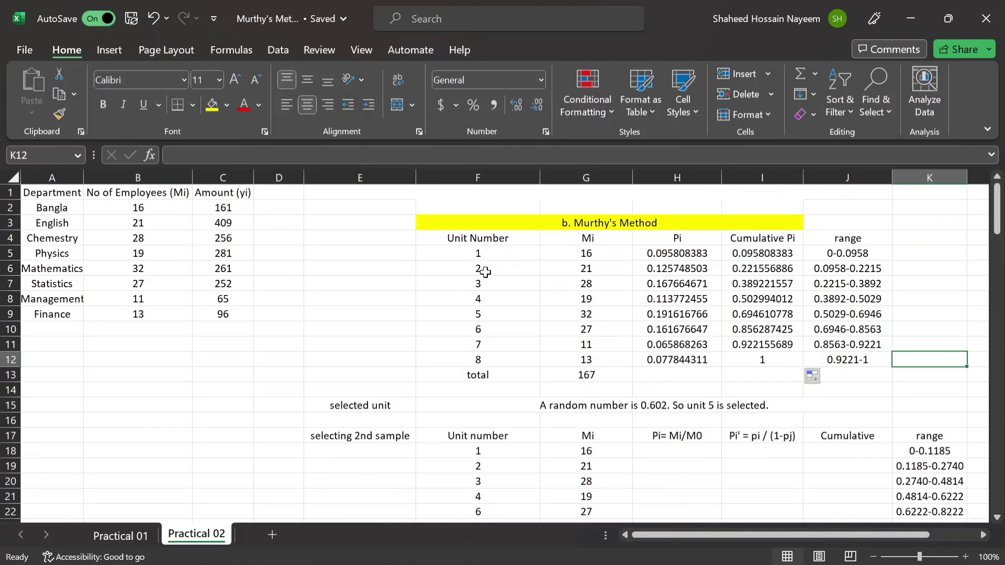
scroll(485, 271, down, 3)
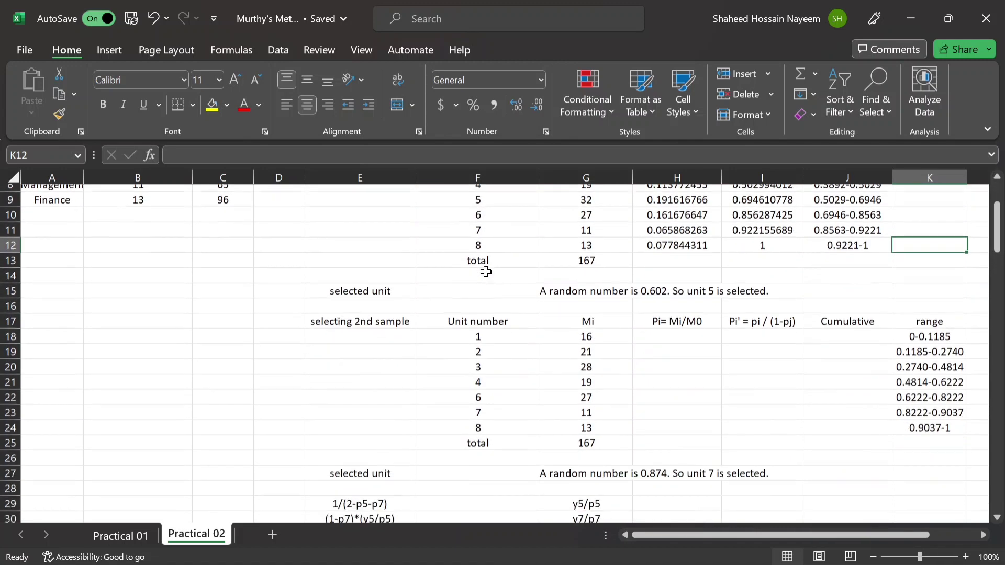
scroll(486, 272, down, 2)
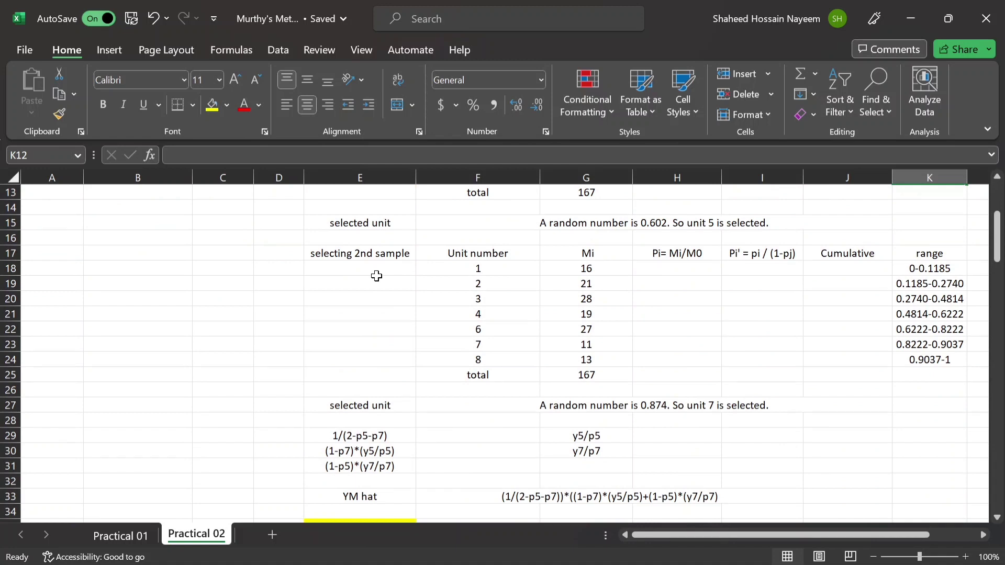
- Enter =G18/167 in H18 to calculate Pi for unit 1 in the second-sample table
click(662, 268)
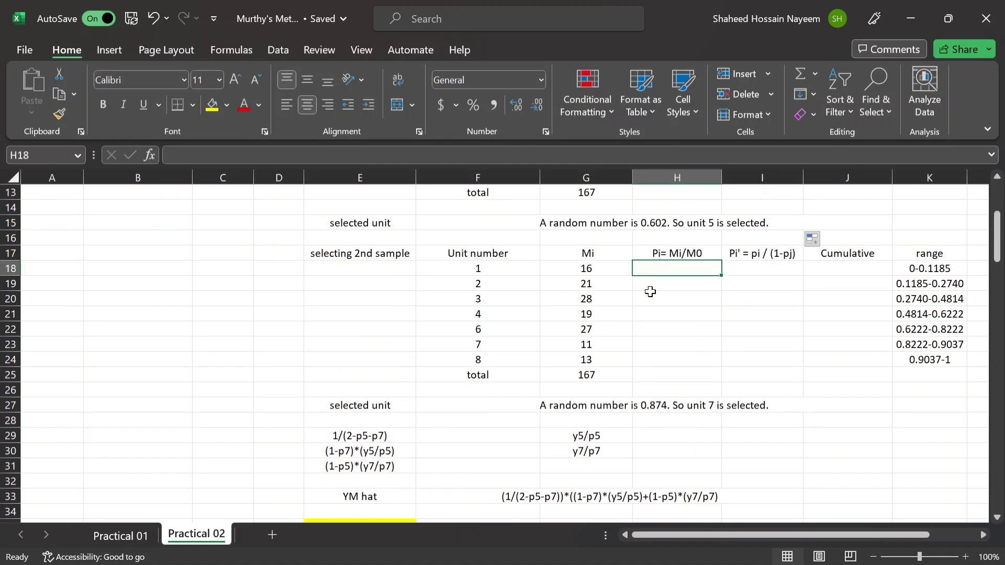
scroll(624, 298, up, 4)
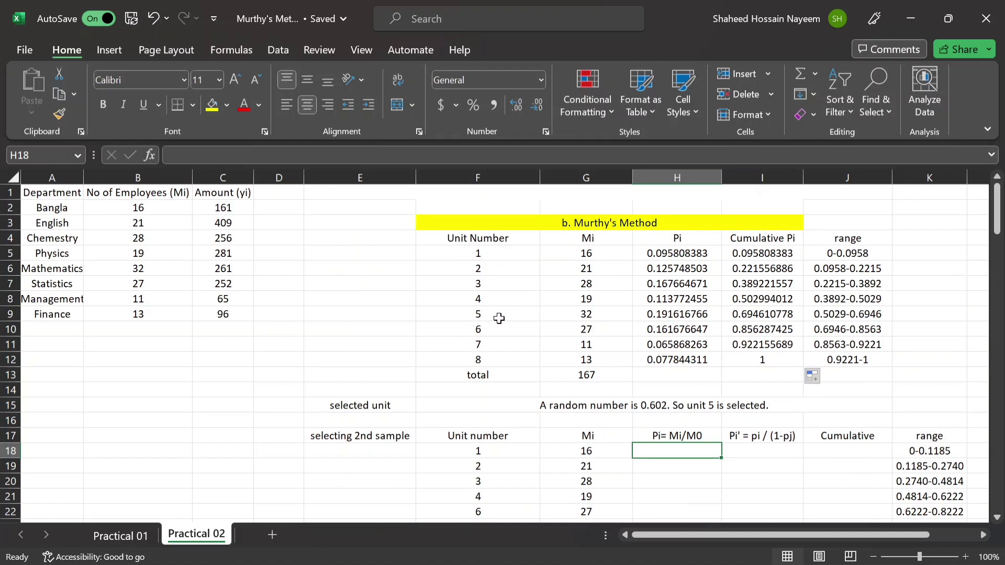
scroll(497, 318, down, 4)
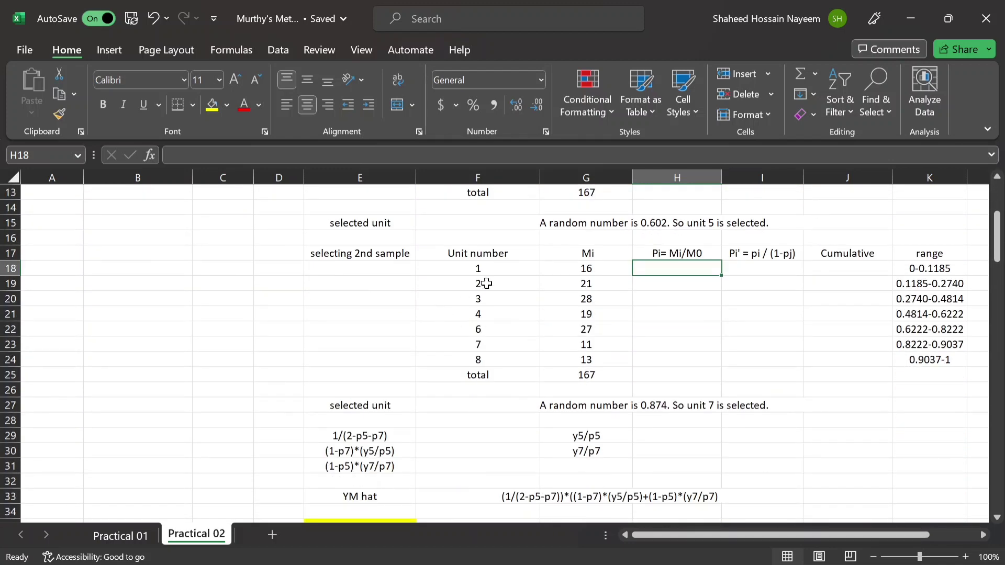
text(=)
click(593, 269)
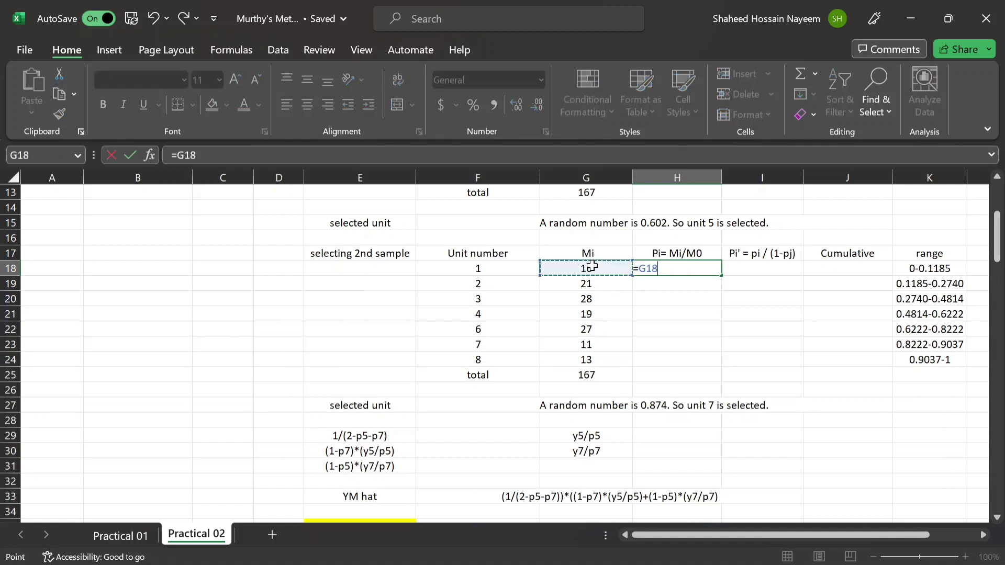
text(/16)
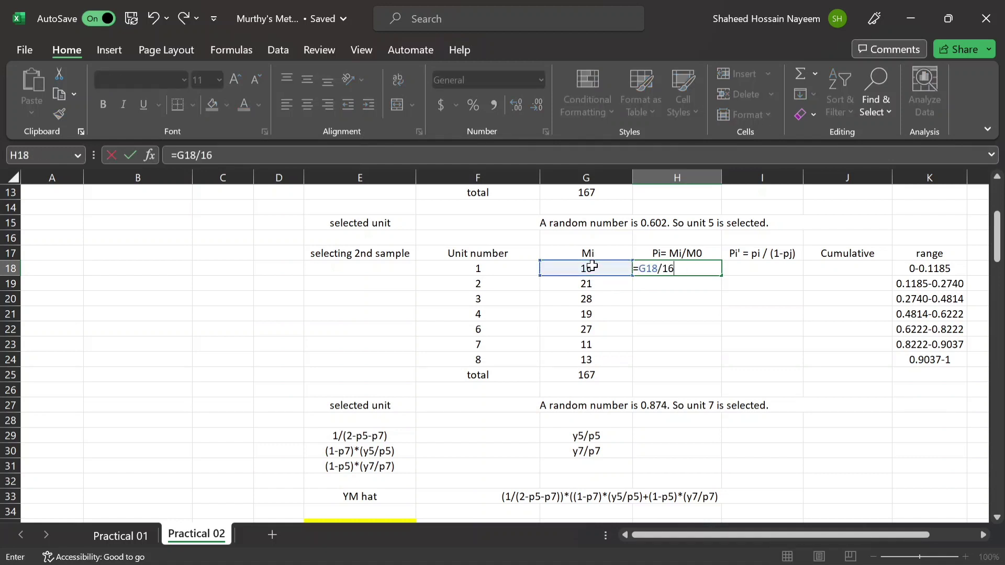
text(7)
key(Return)
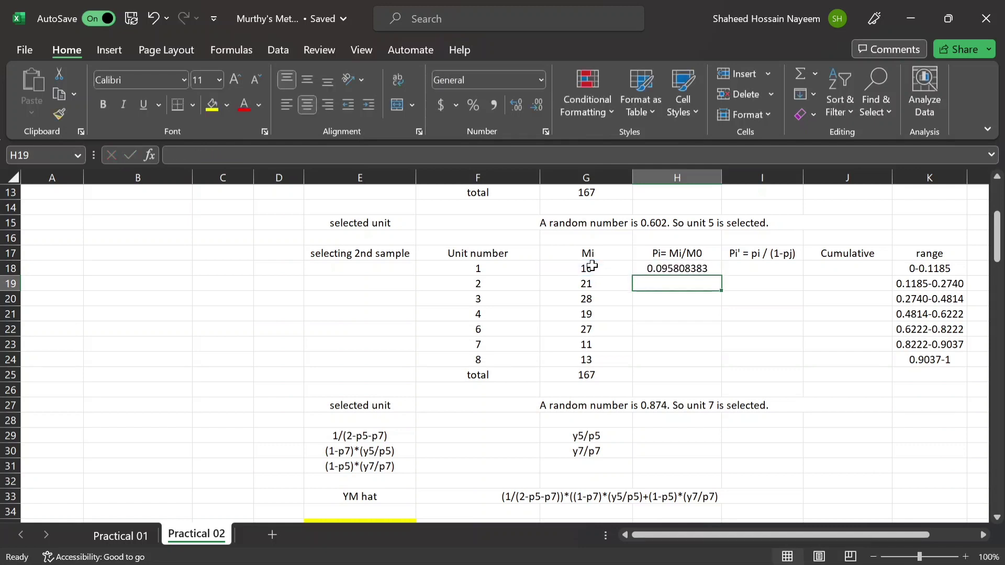
- Fill the Pi formula in H18 down to H24 for the remaining units of the second-sample table
click(655, 269)
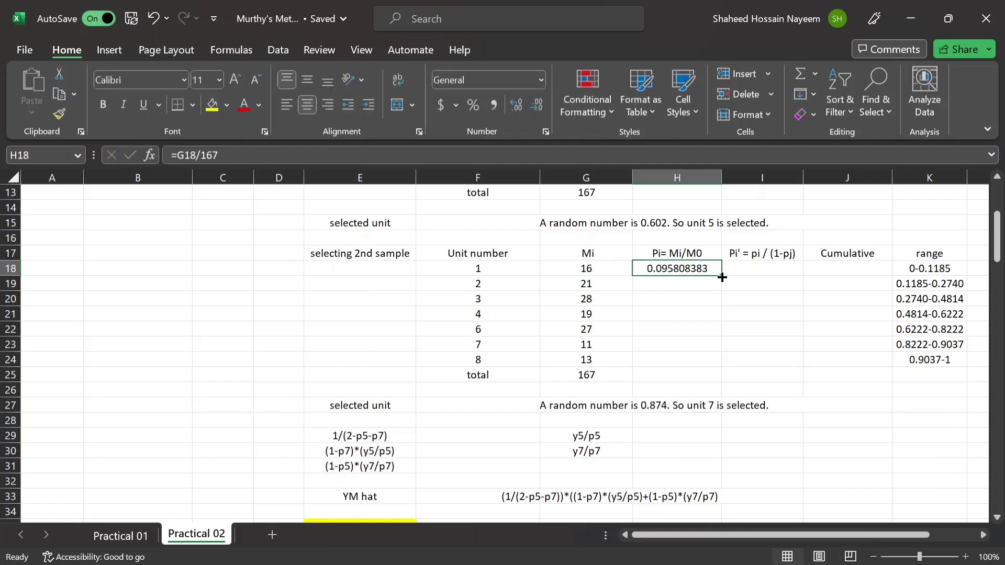
drag(718, 276, 729, 359)
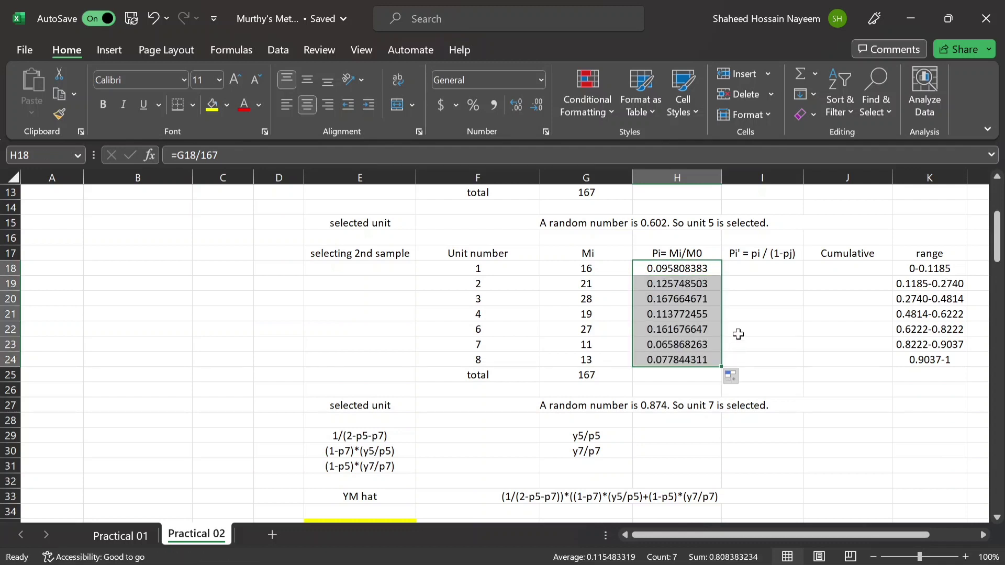
- Enter =H18/(1-$H$9) in I18 to calculate Pi' for unit 1, with an absolute reference to unit 5's Pi
click(750, 270)
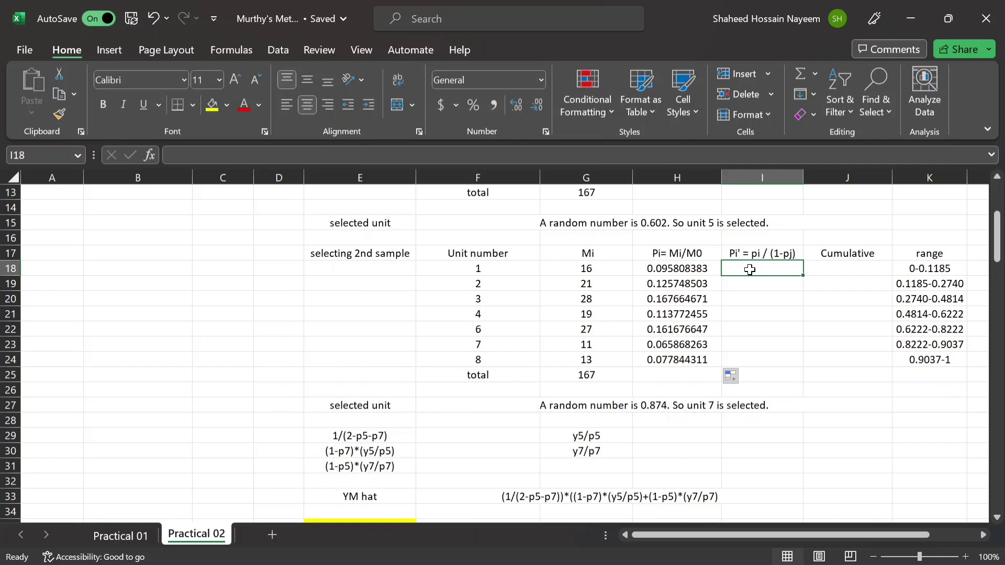
text(=)
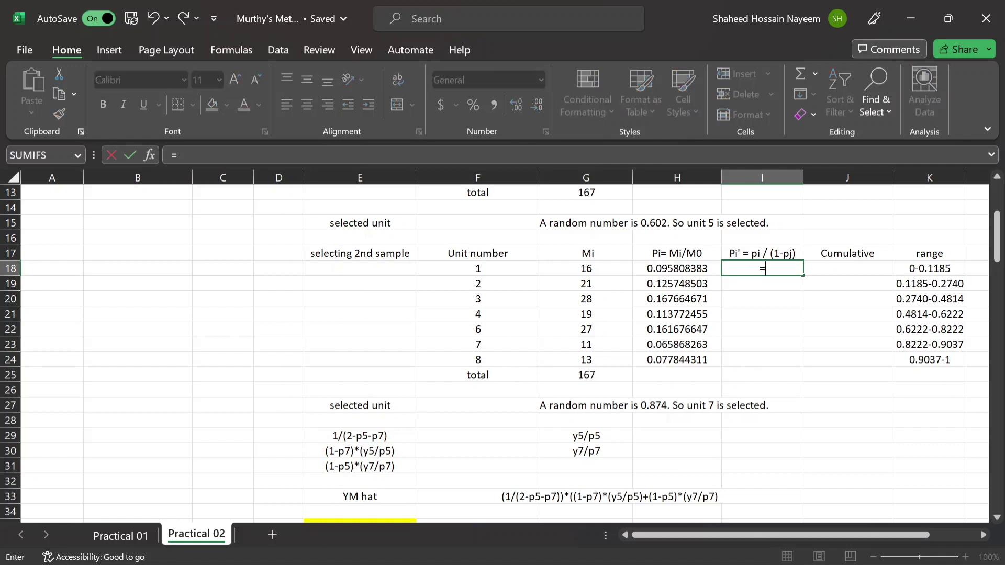
click(690, 271)
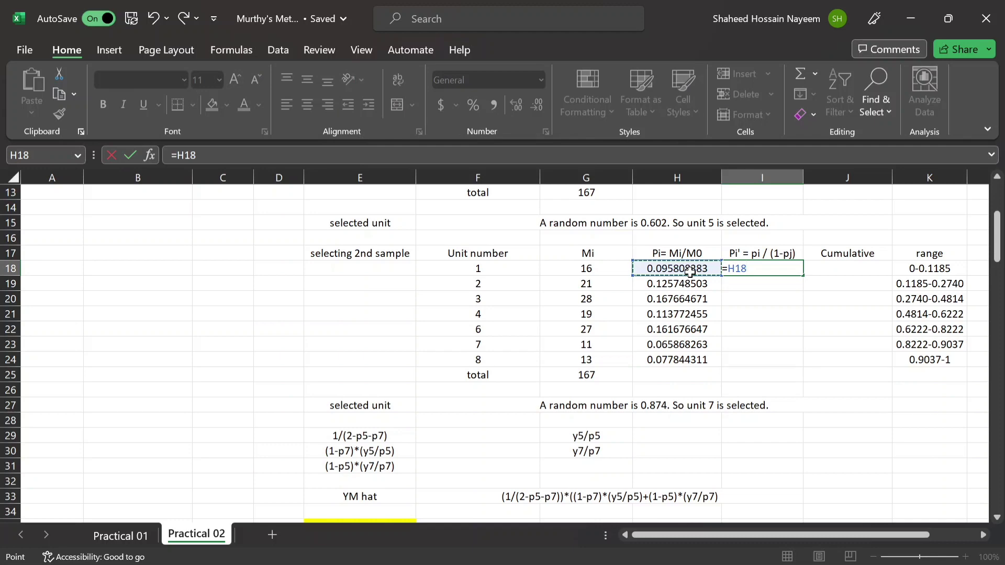
text(/()
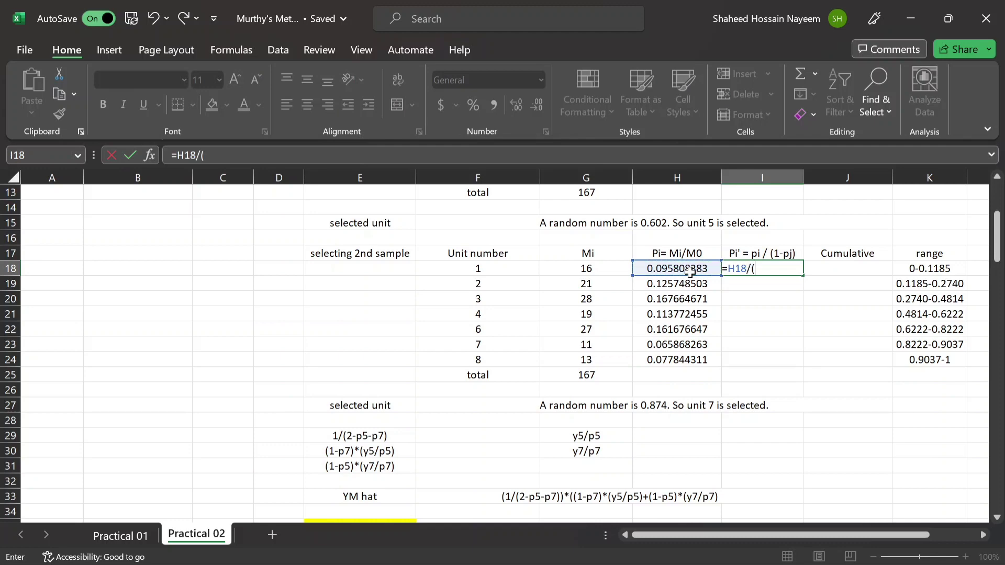
text(1-)
scroll(532, 336, up, 4)
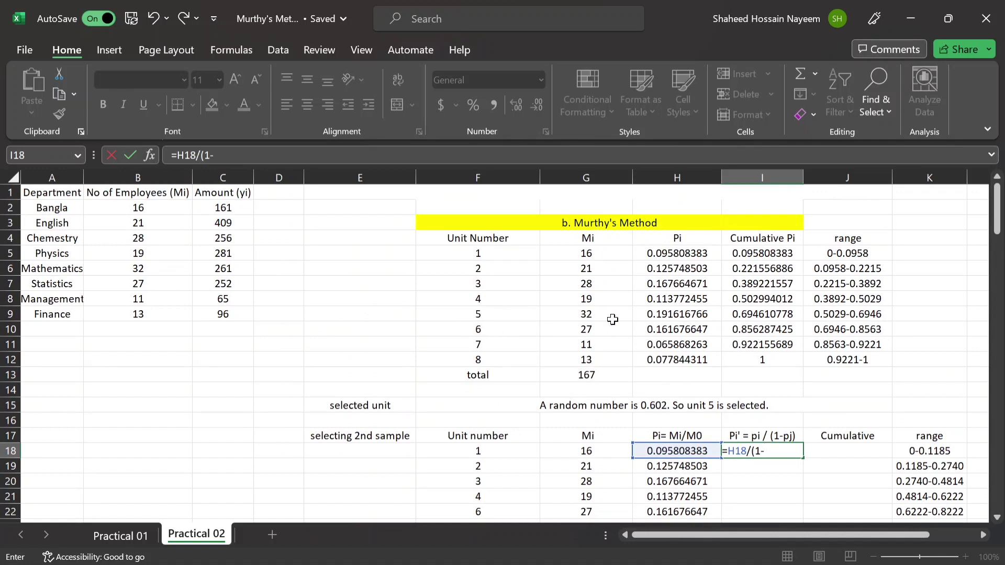
click(659, 316)
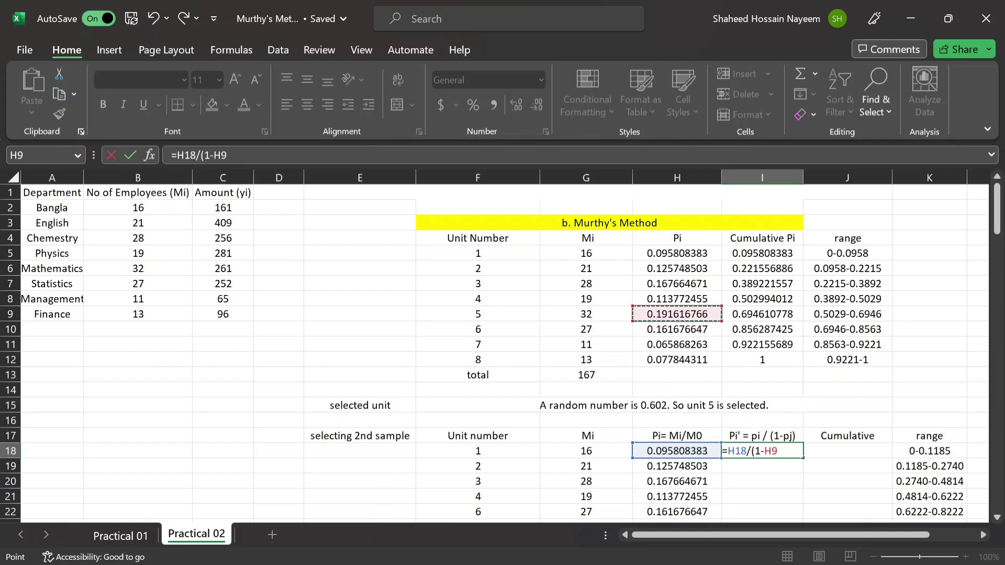
key(F2)
text($)
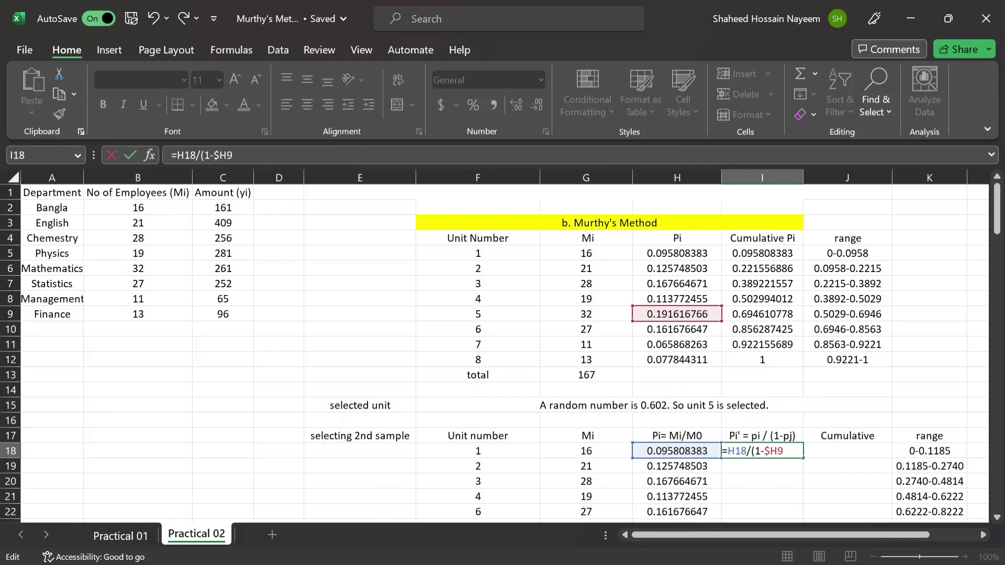
key(Right)
text($9))
key(Return)
- Fill the Pi' formula in I18 down to I24 for the remaining units
scroll(748, 435, down, 1)
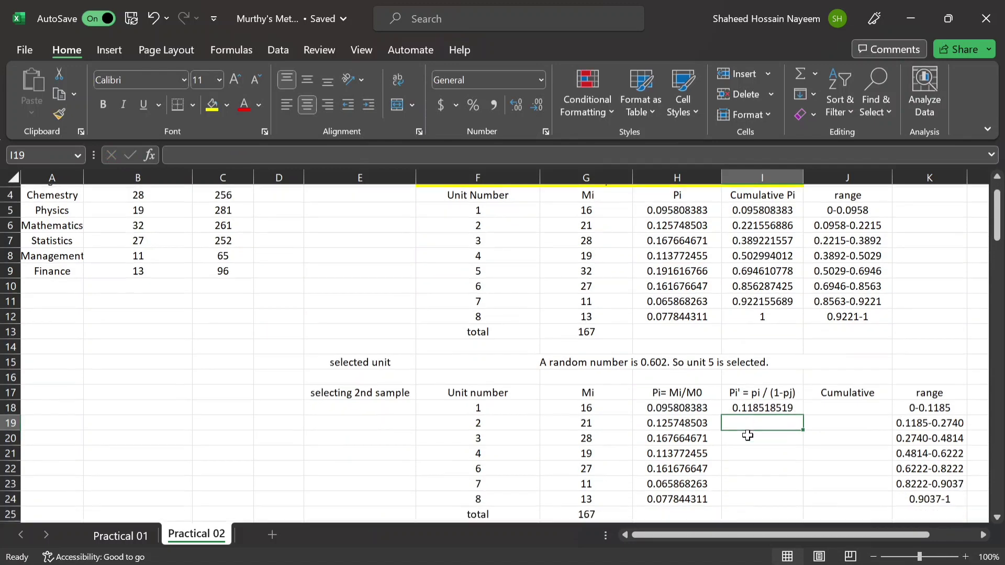
scroll(747, 435, down, 1)
click(743, 361)
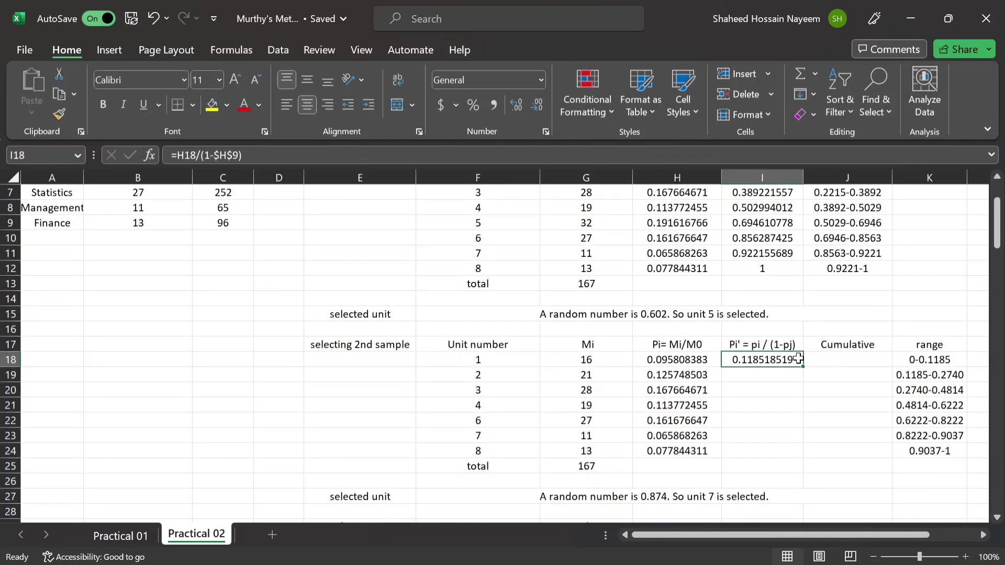
drag(804, 367, 809, 454)
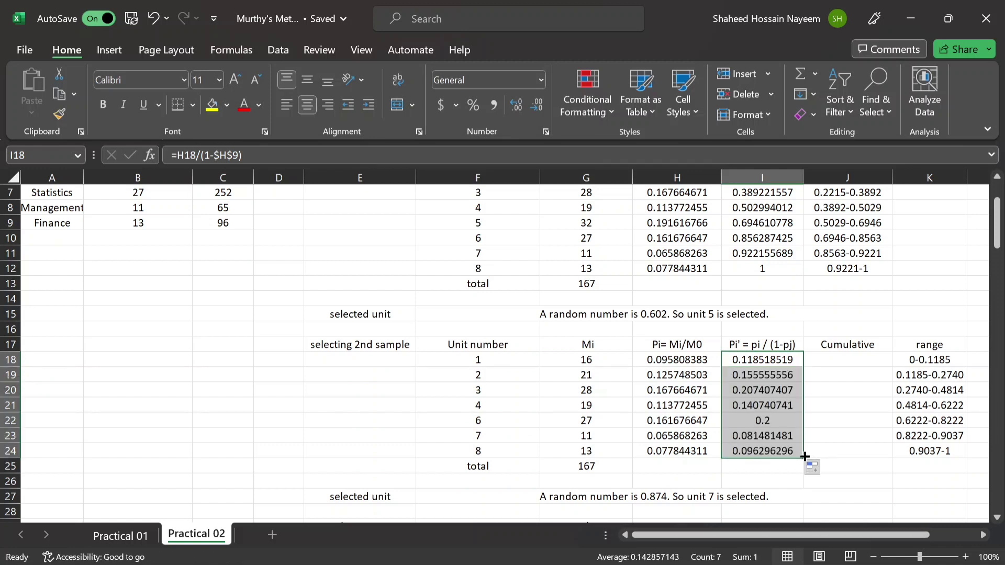
- Start the second-sample table's Cumulative column by entering =I18 in J18
click(814, 364)
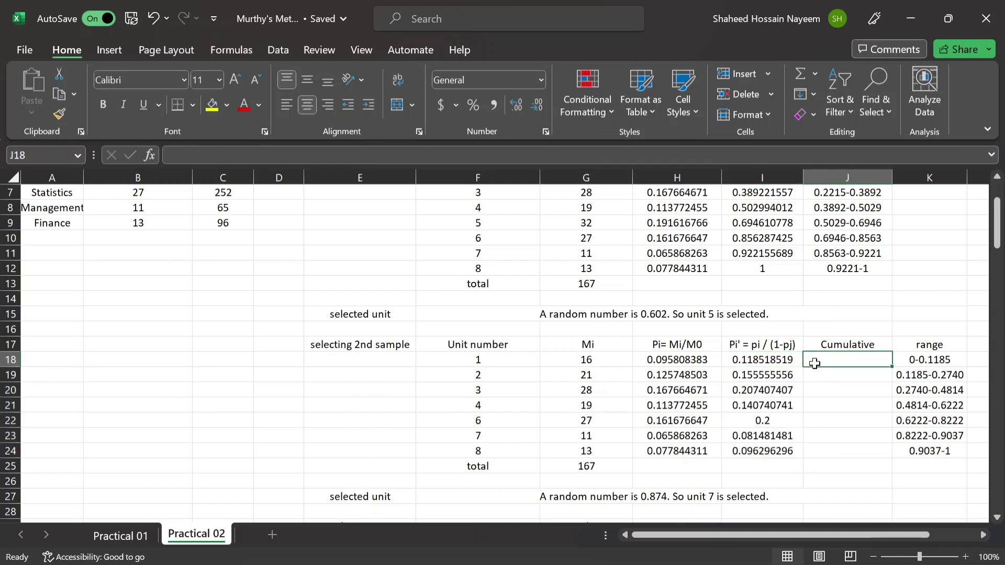
text(=)
click(785, 357)
key(Return)
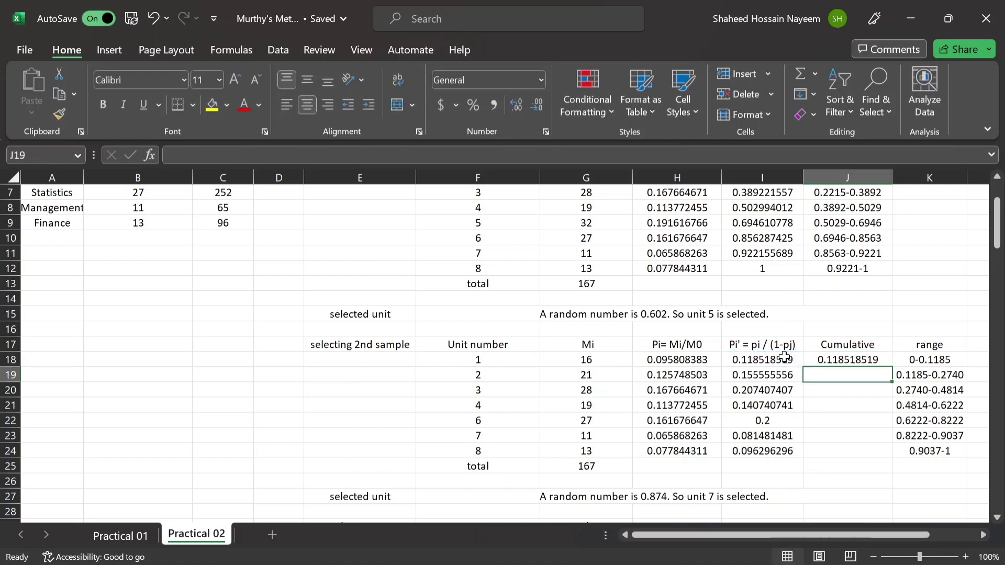
- Complete the second-sample Cumulative column by entering =J18+I19 in J19 and filling it down to J24
text(=)
click(852, 357)
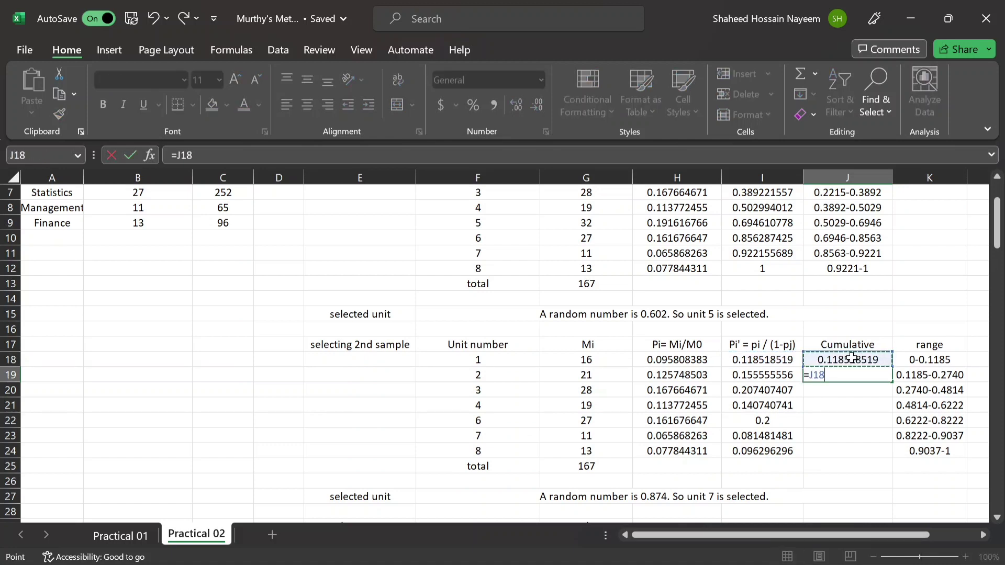
text(+)
click(797, 373)
key(Return)
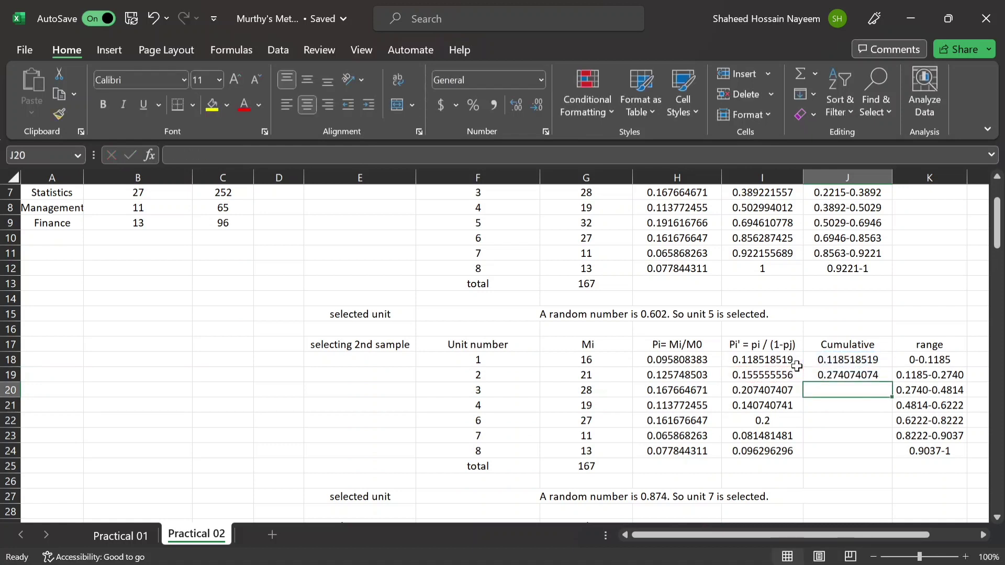
click(833, 373)
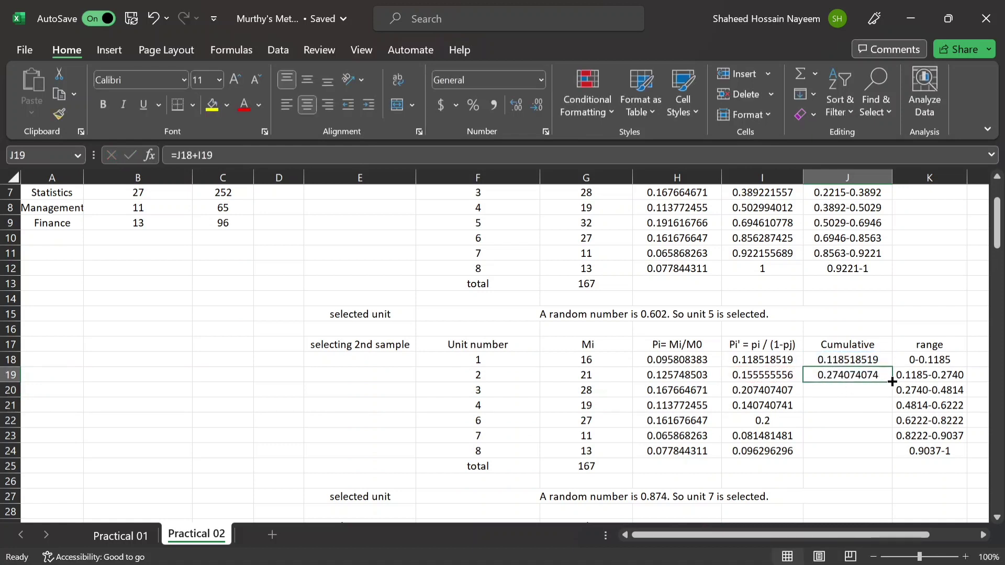
drag(893, 382, 898, 457)
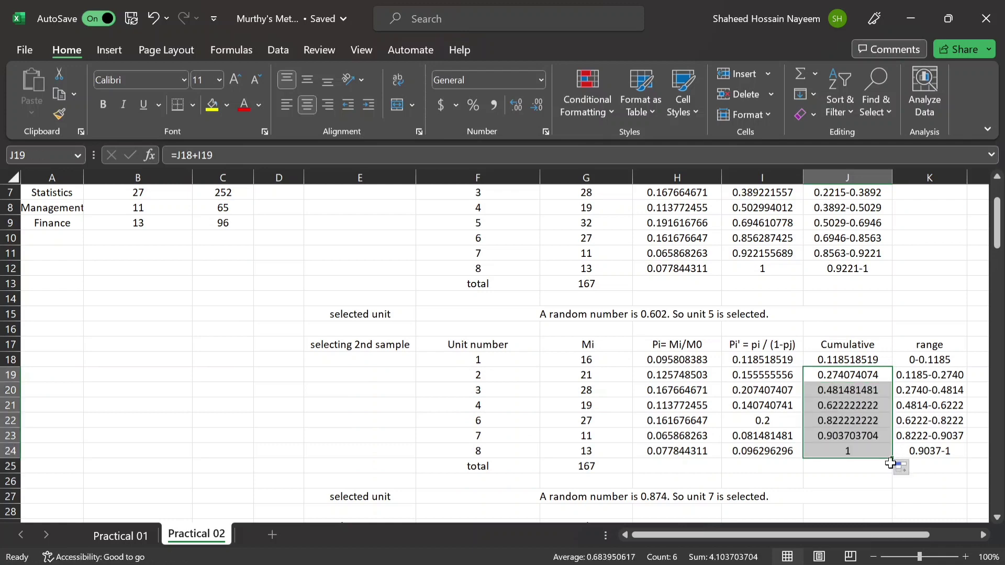
click(846, 472)
scroll(775, 442, down, 2)
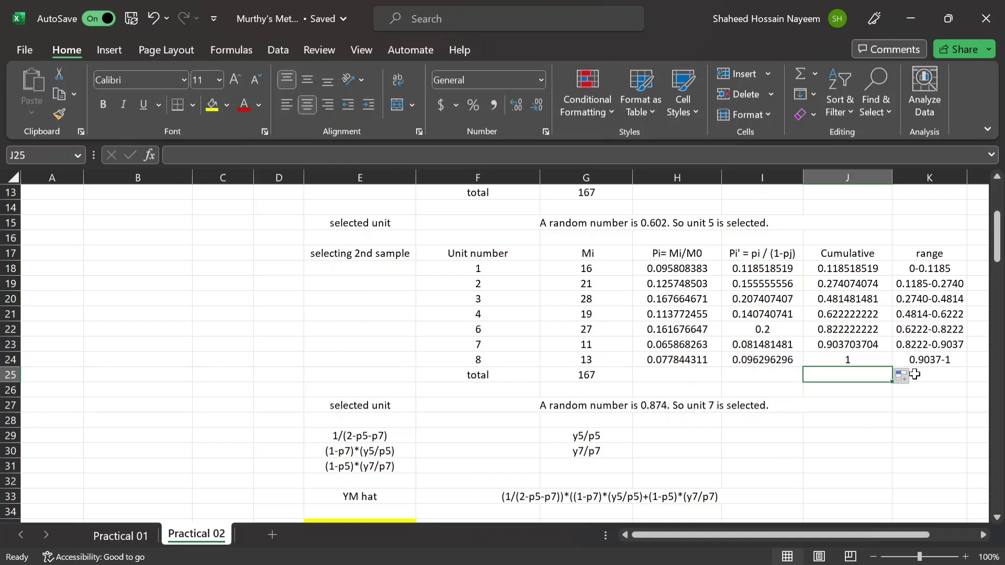
click(912, 419)
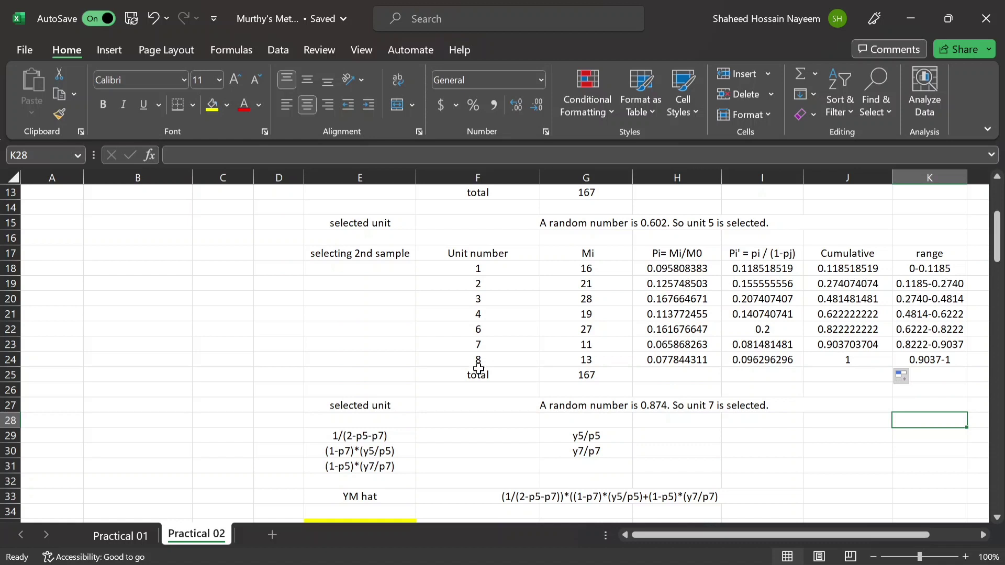
- Calculate y5/p5 in H29 by entering =C6/H9, using the Mathematics amount and unit 5's Pi
scroll(482, 371, down, 2)
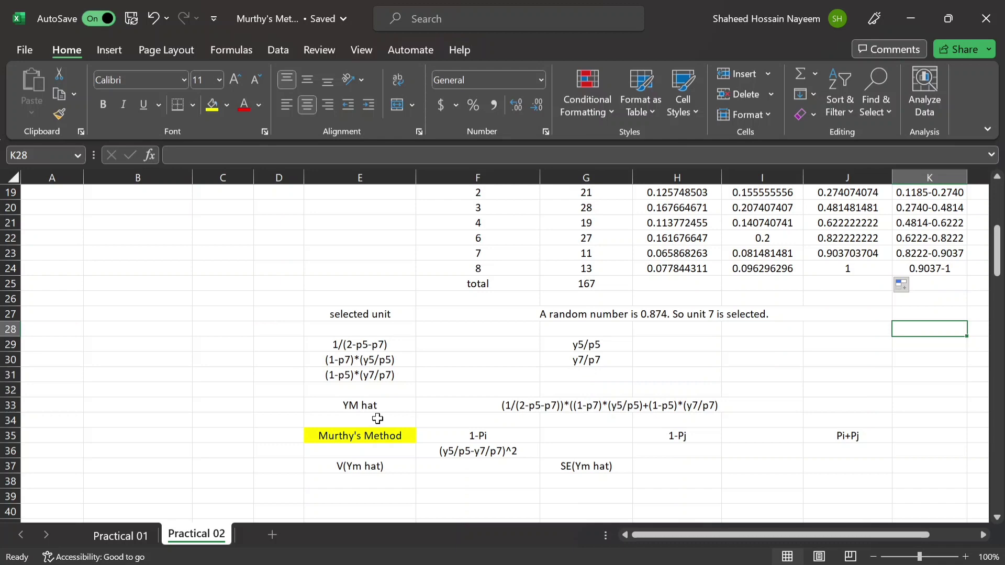
click(662, 343)
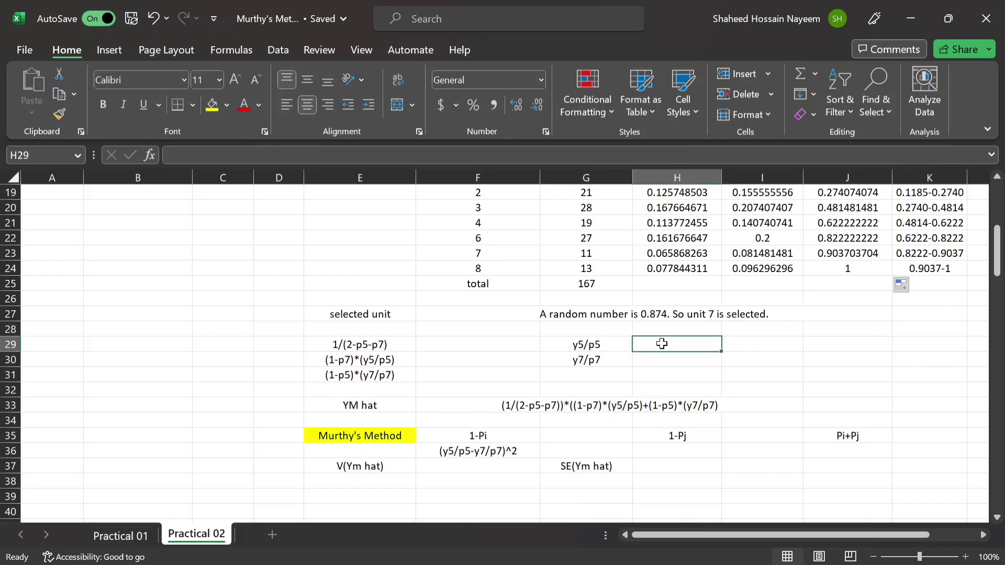
text(=)
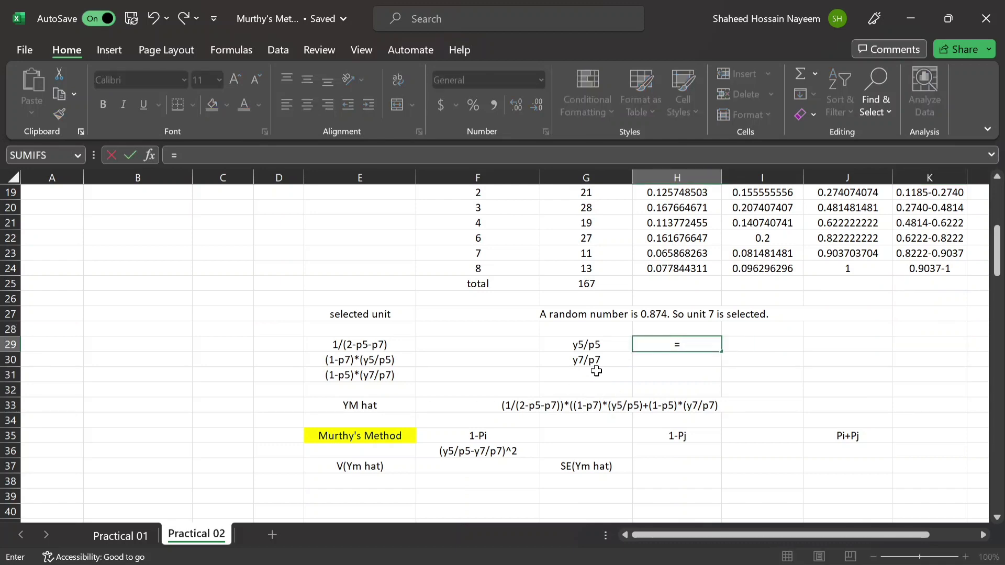
scroll(597, 382, up, 6)
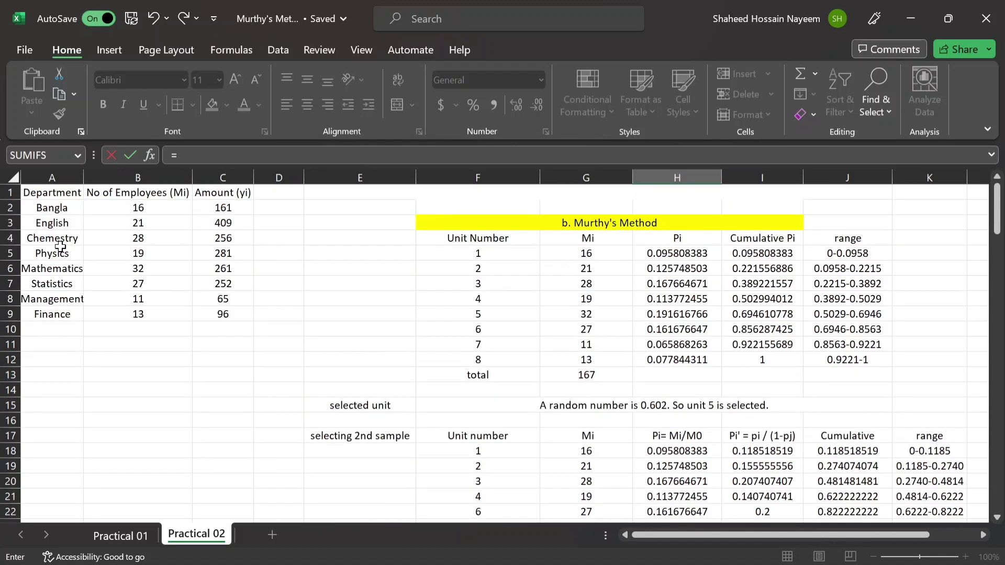
click(213, 268)
scroll(334, 266, down, 4)
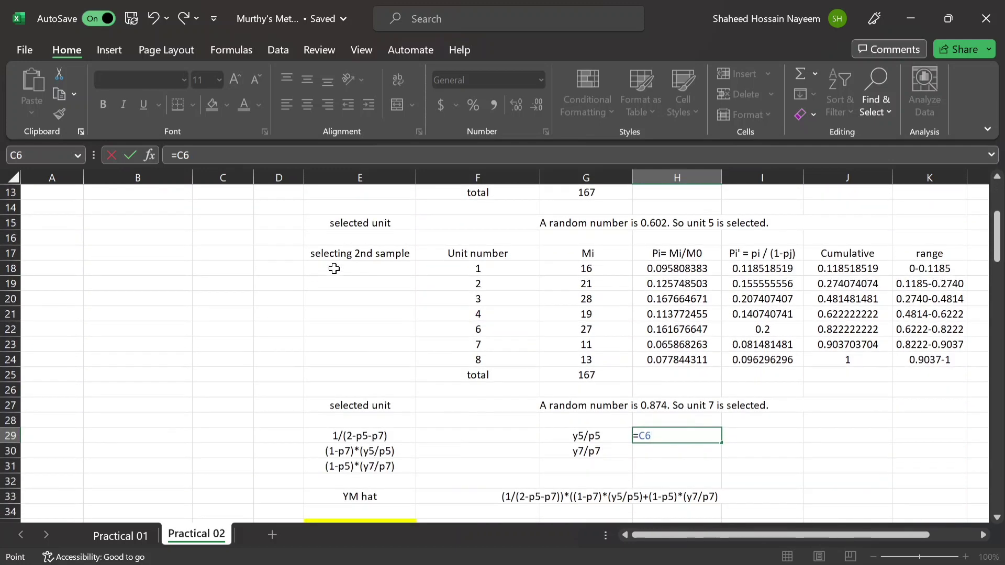
text(/)
scroll(467, 350, up, 4)
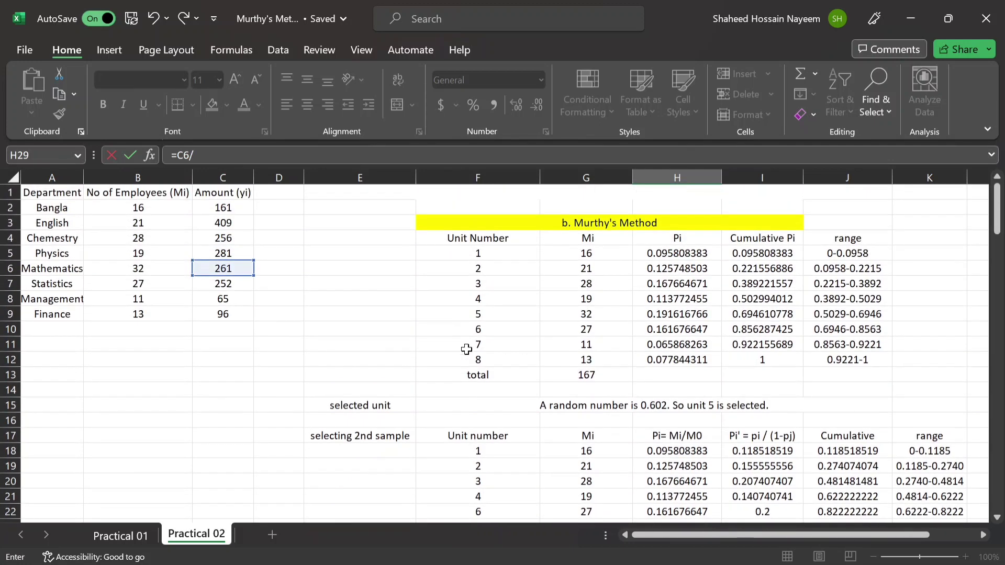
drag(469, 322, 711, 310)
click(692, 314)
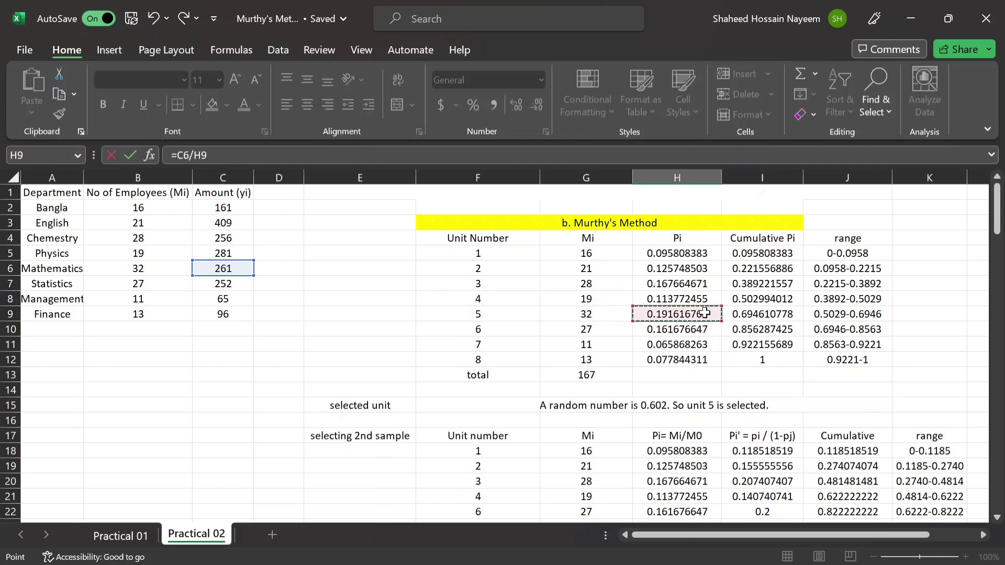
scroll(612, 317, down, 4)
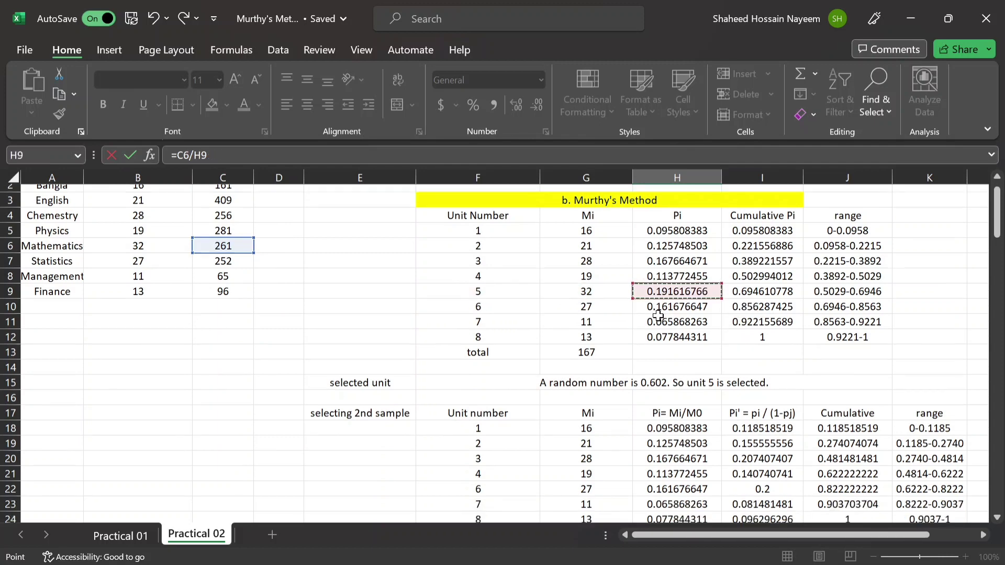
scroll(658, 315, down, 1)
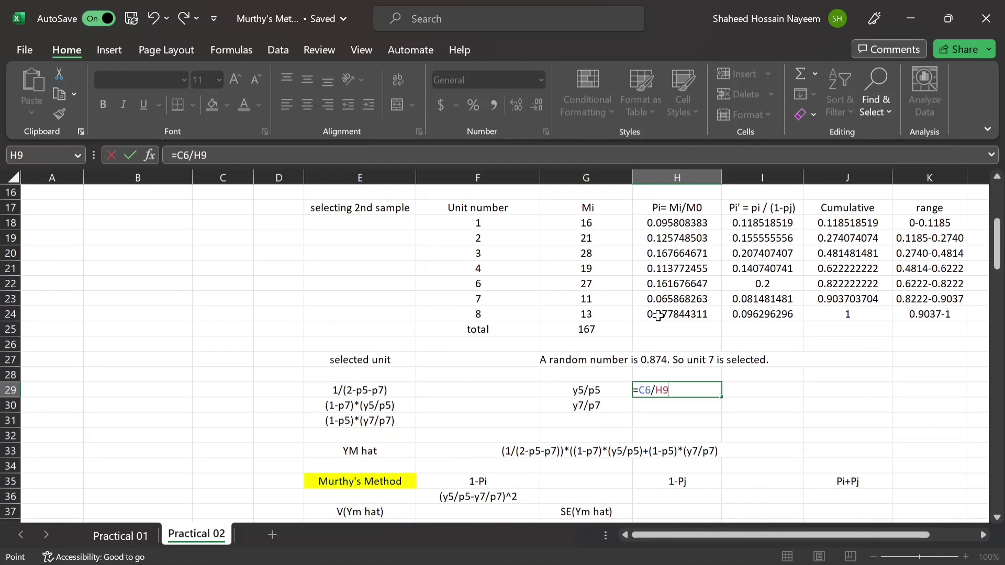
key(Return)
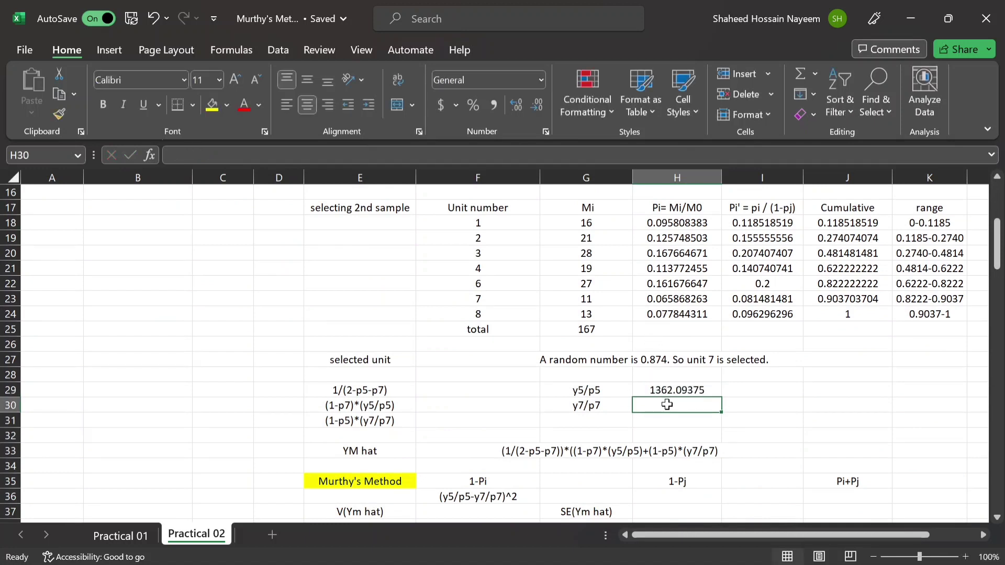
- Calculate y7/p7 in H30 by entering =C8/H23, using the Management amount and unit 7's Pi
text(=)
scroll(551, 382, up, 1)
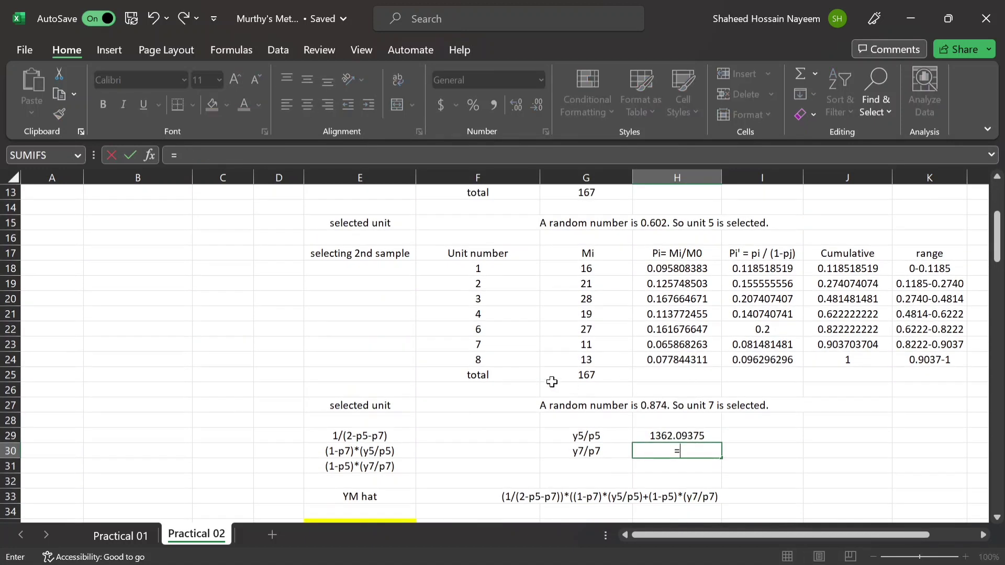
scroll(482, 348, up, 4)
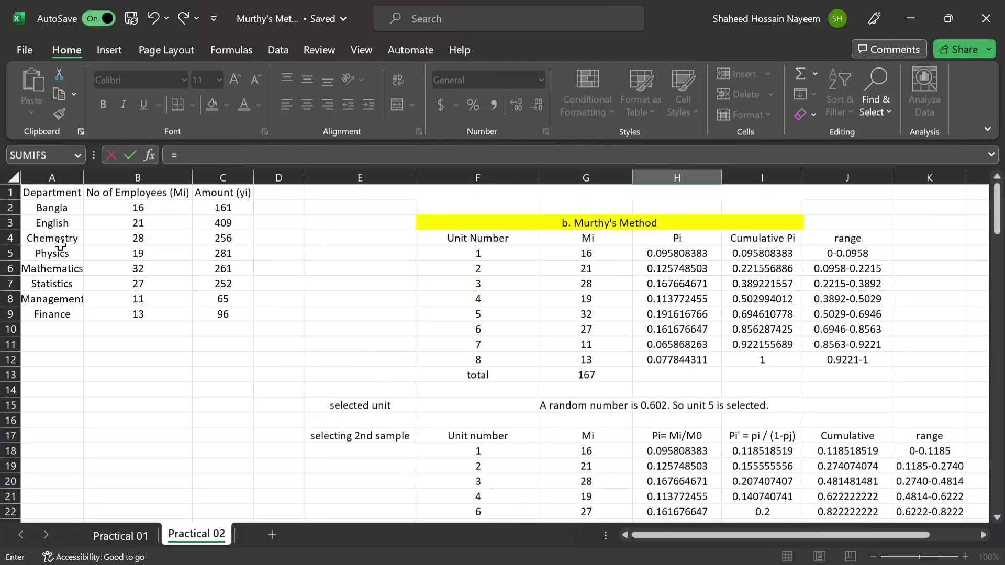
click(219, 303)
scroll(314, 304, down, 5)
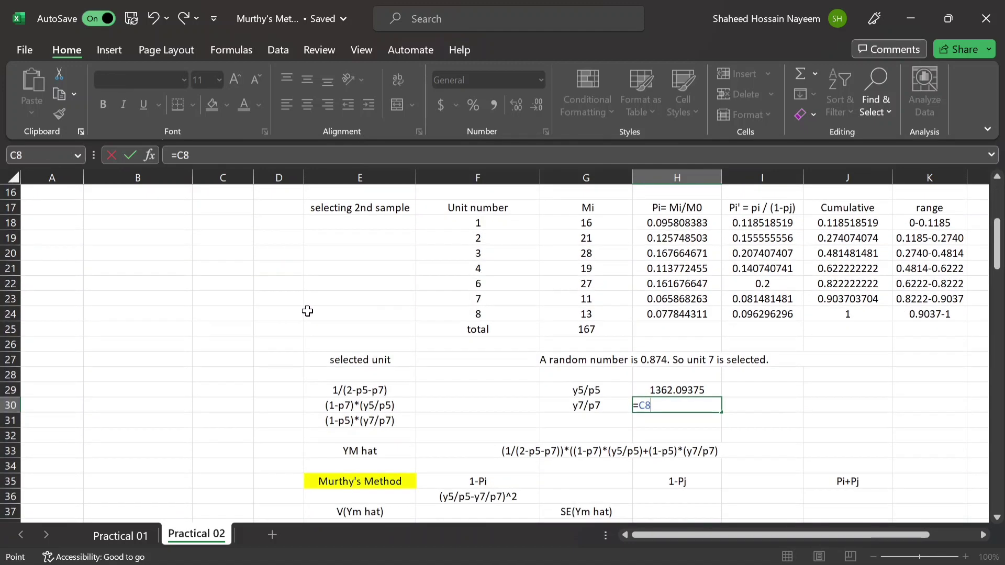
text(/)
click(654, 301)
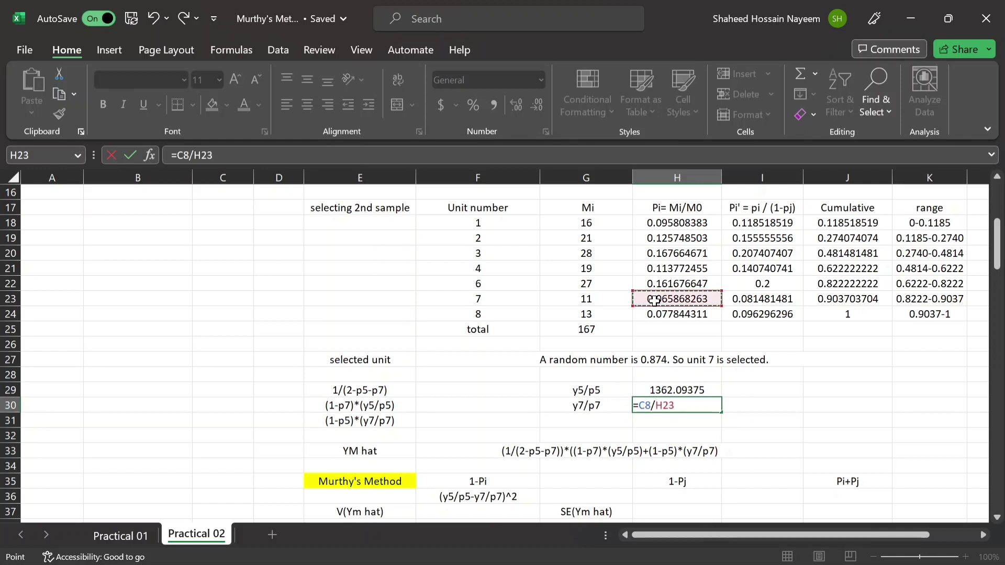
key(Return)
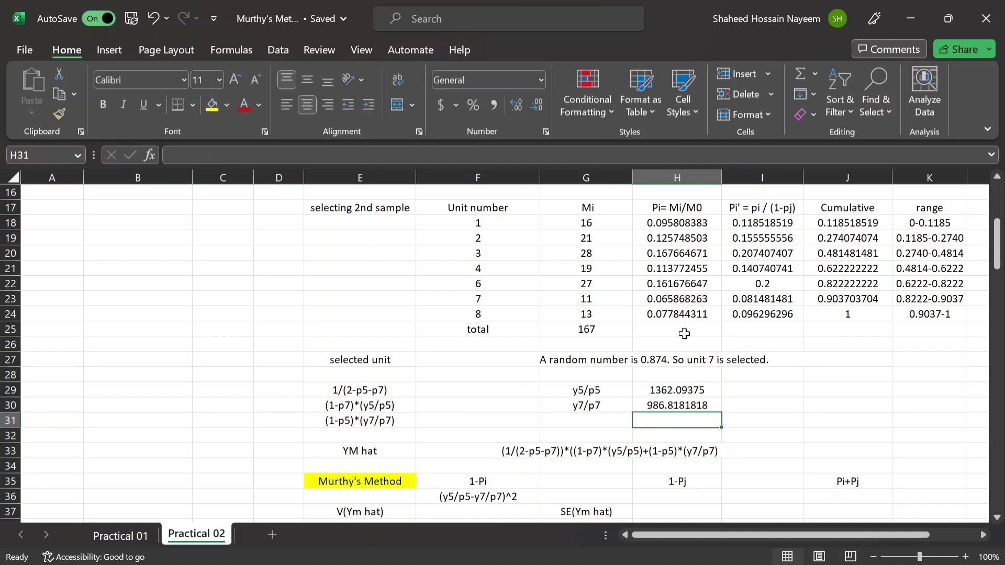
- Review which cells the y7/p7 formula in H30 references, leaving the formula as it is
double_click(658, 406)
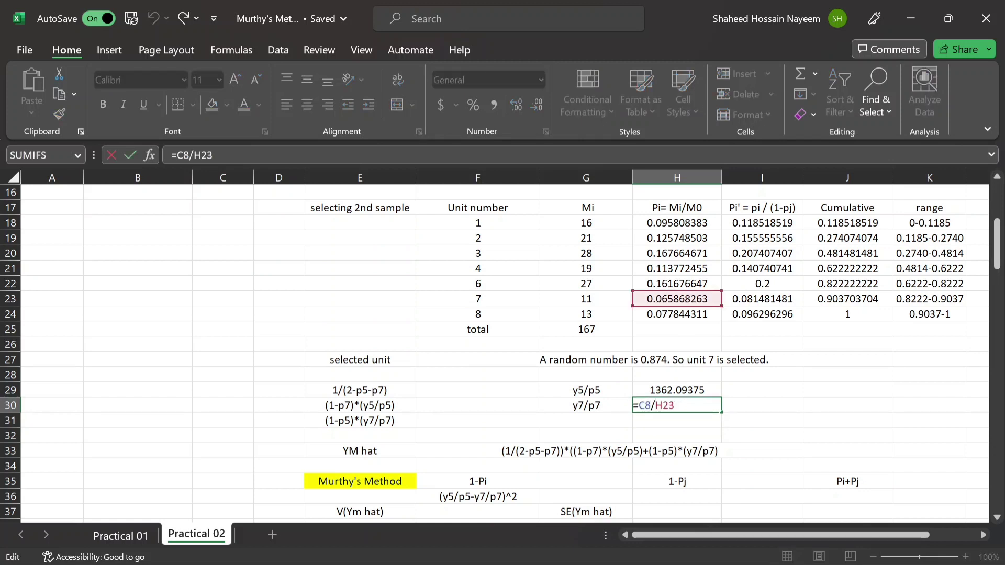
scroll(638, 406, up, 3)
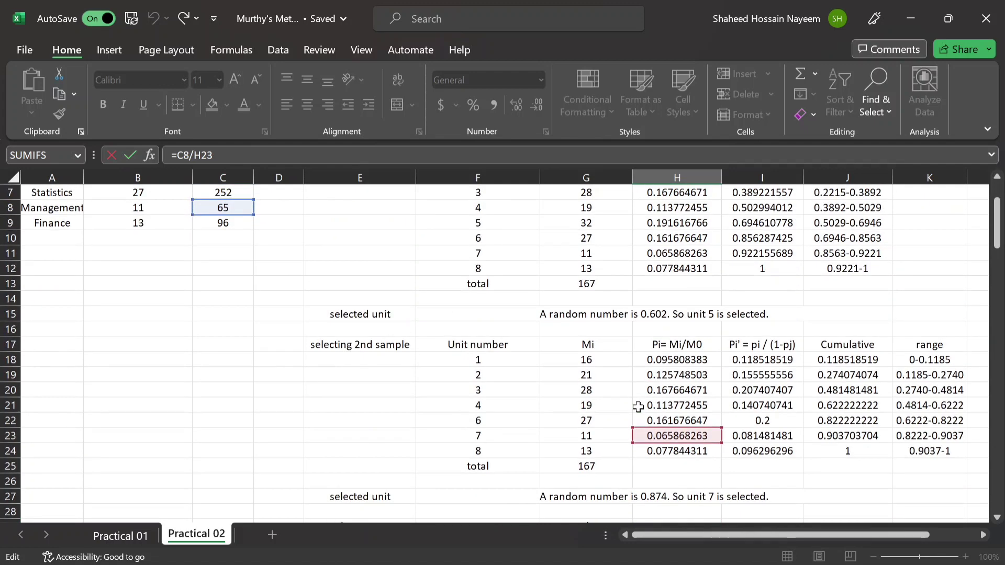
scroll(638, 407, up, 1)
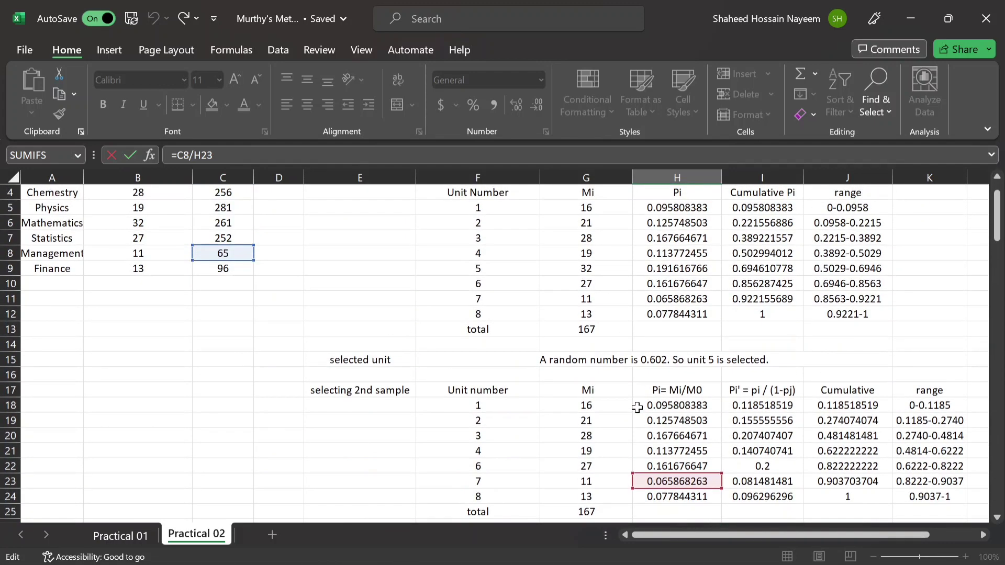
scroll(637, 407, down, 2)
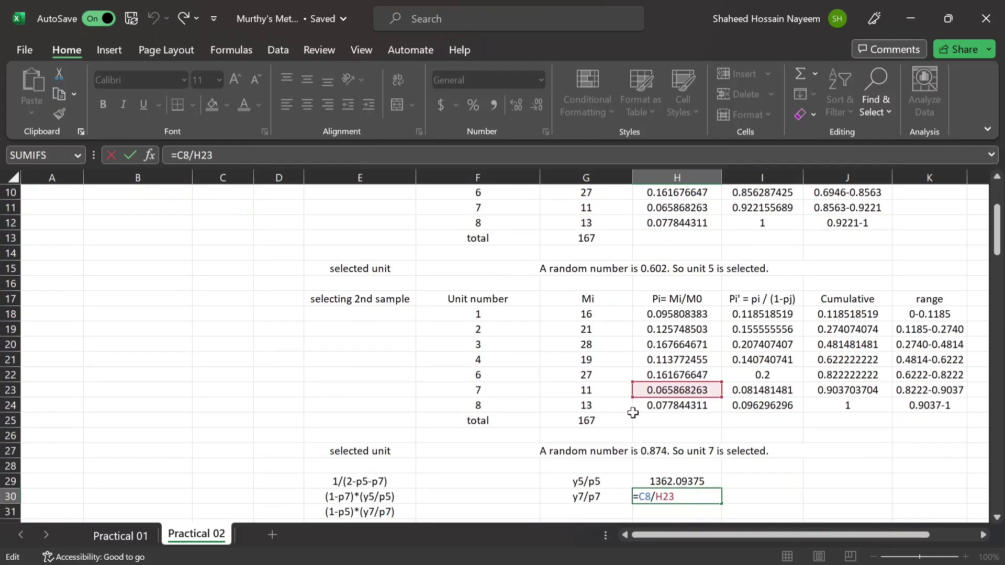
scroll(633, 413, down, 1)
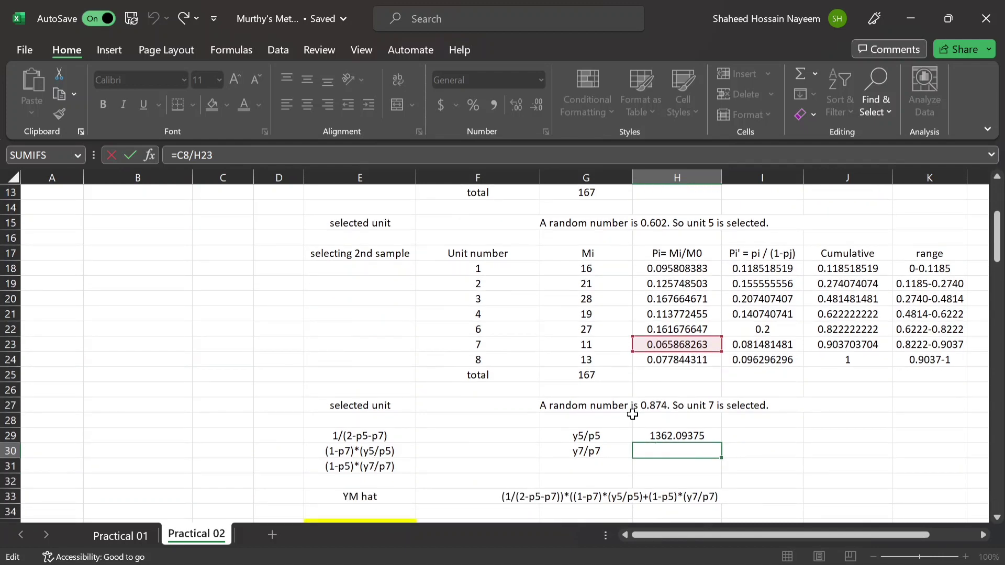
key(Return)
- Calculate 1/(2-p5-p7) in F29 by entering =1/(2-H9-H23), using the Pi values of units 5 and 7
scroll(614, 420, down, 2)
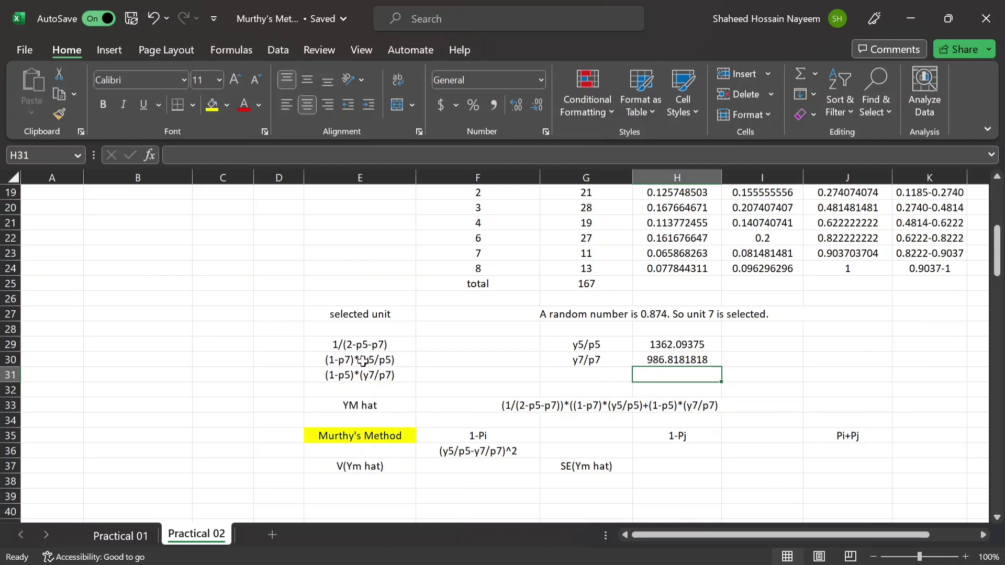
click(428, 346)
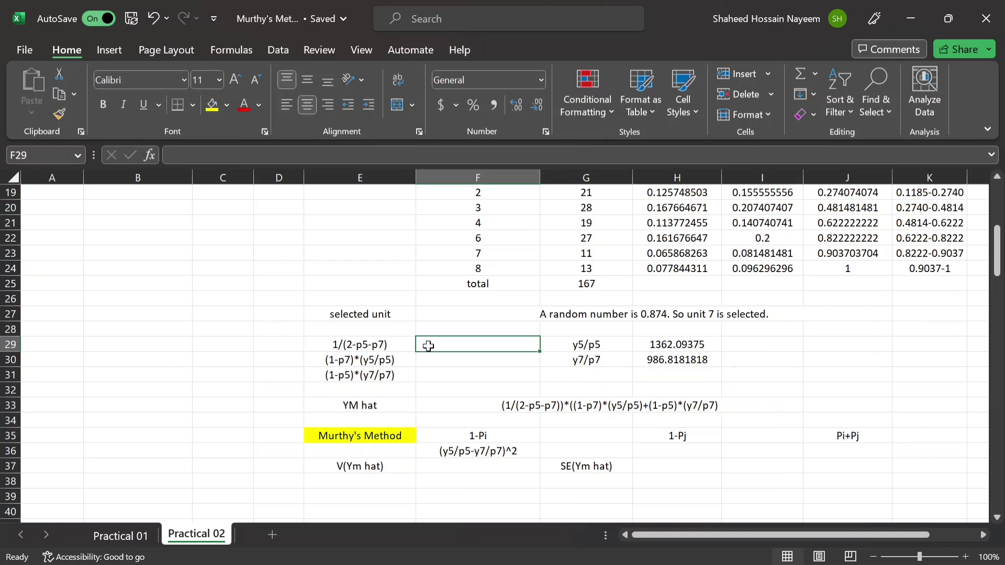
text(1)
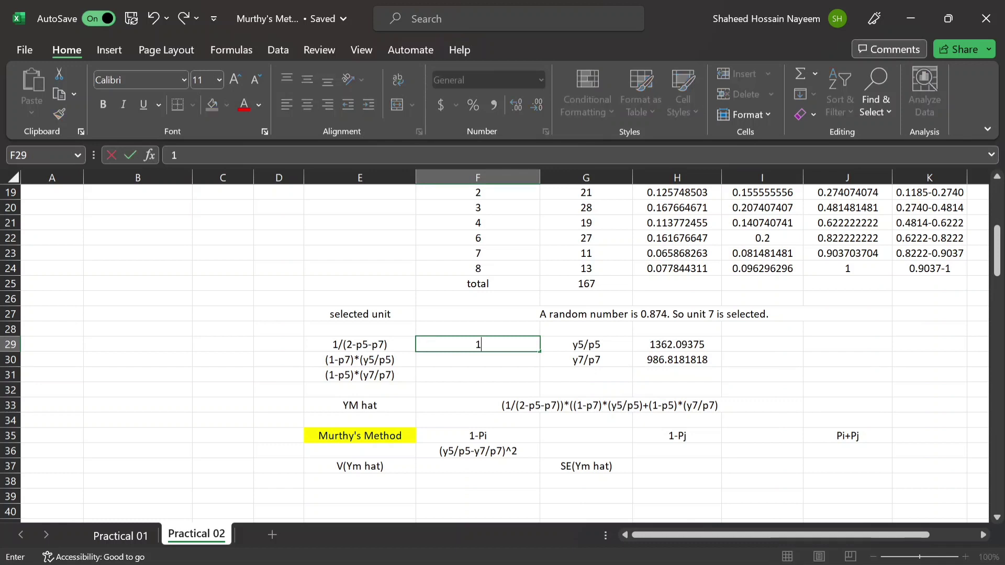
text(-=1-)
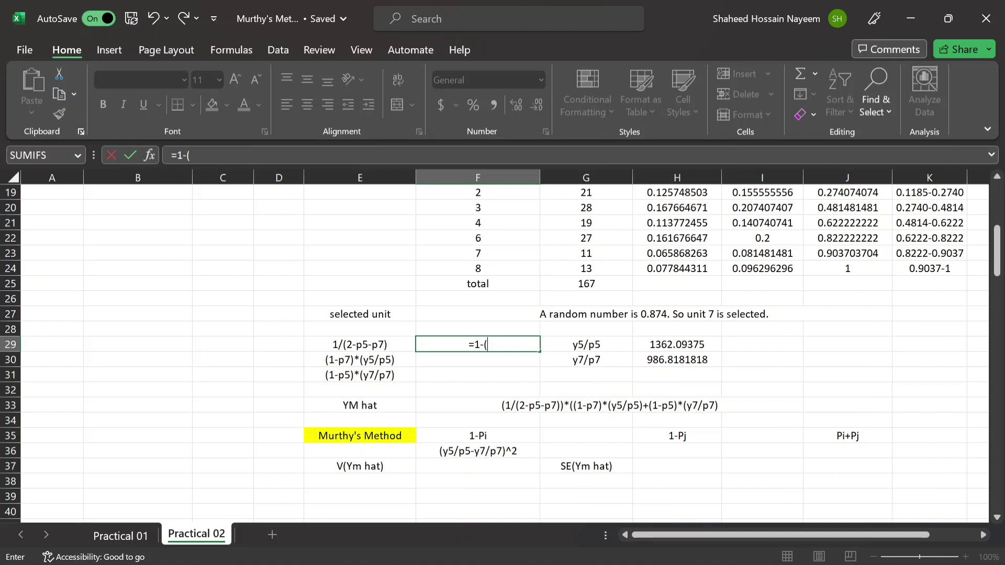
text((2-)
click(478, 345)
key(BackSpace)
text(/)
scroll(490, 348, up, 6)
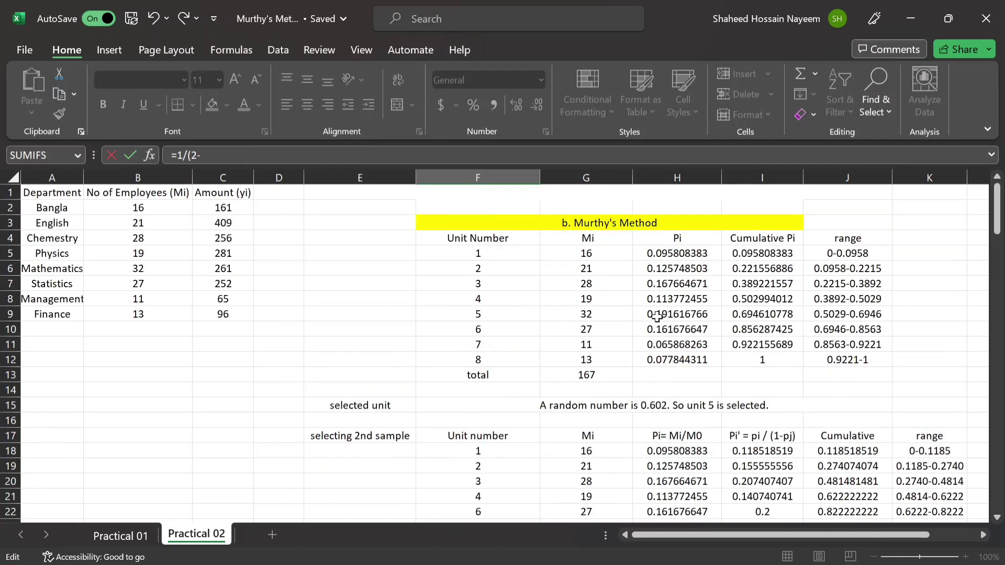
click(658, 317)
scroll(644, 326, down, 5)
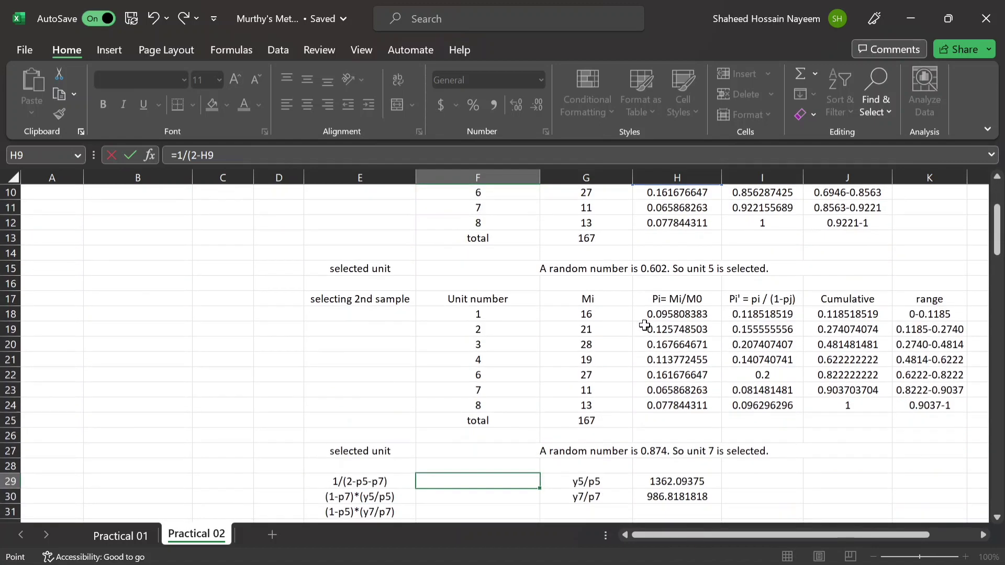
text(-)
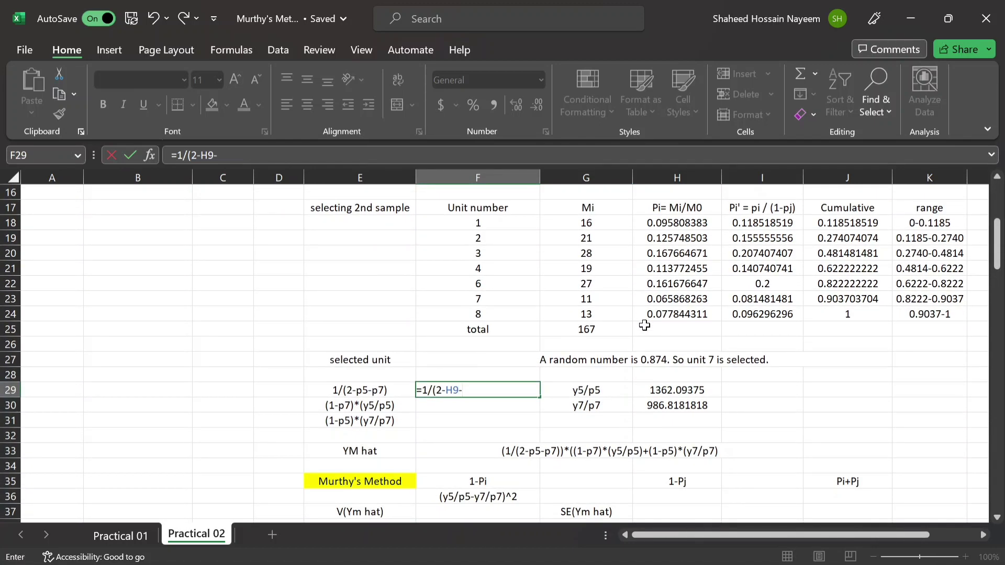
click(658, 296)
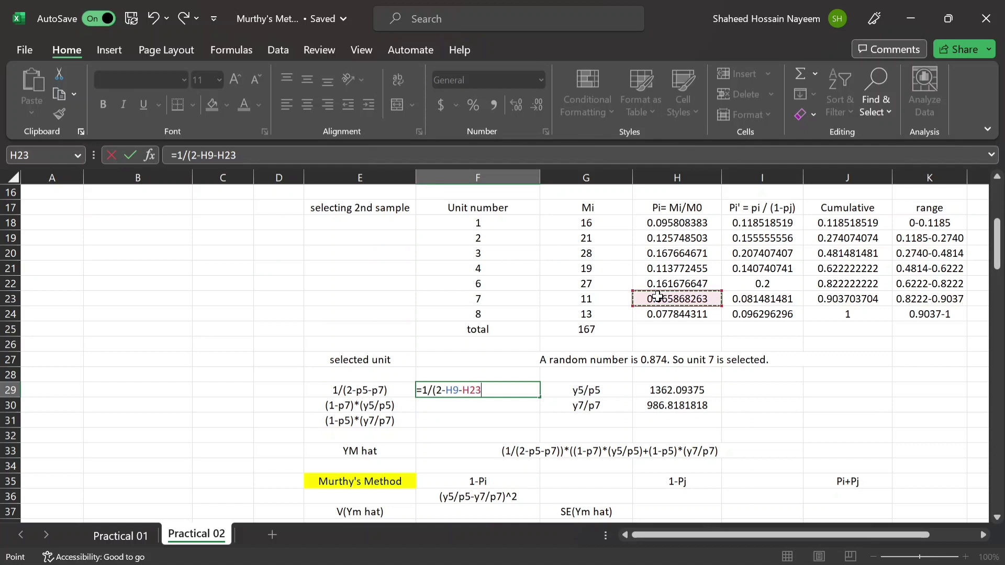
text())
key(Return)
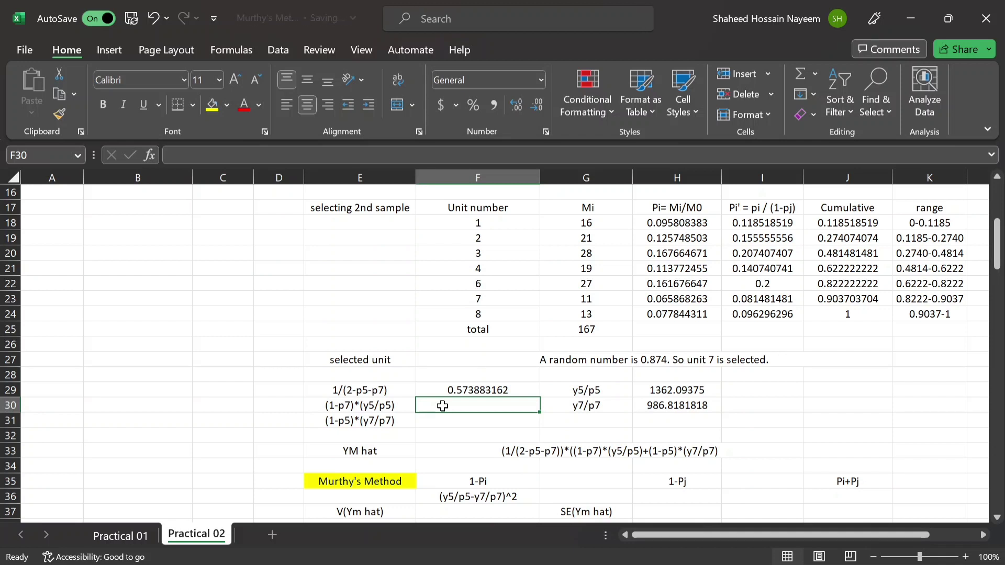
- Calculate (1-p7)*(y5/p5) in F30 by entering =(1-H23)*H29
text(=)
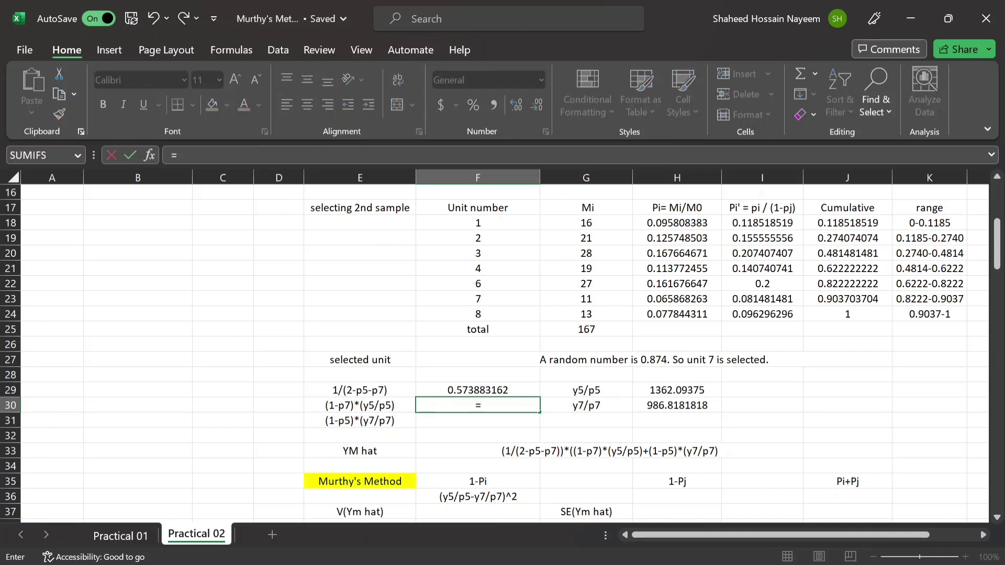
text((1-)
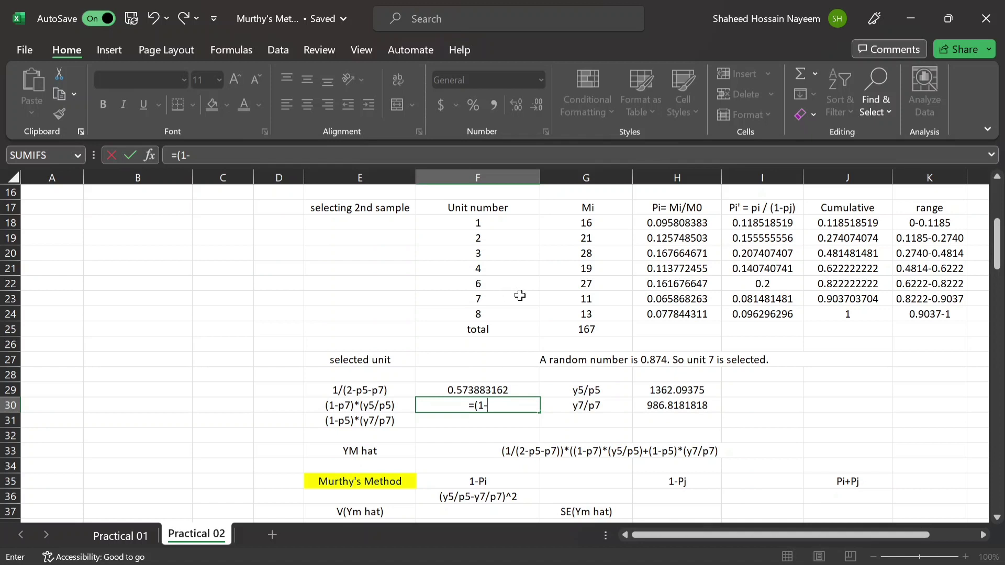
click(652, 302)
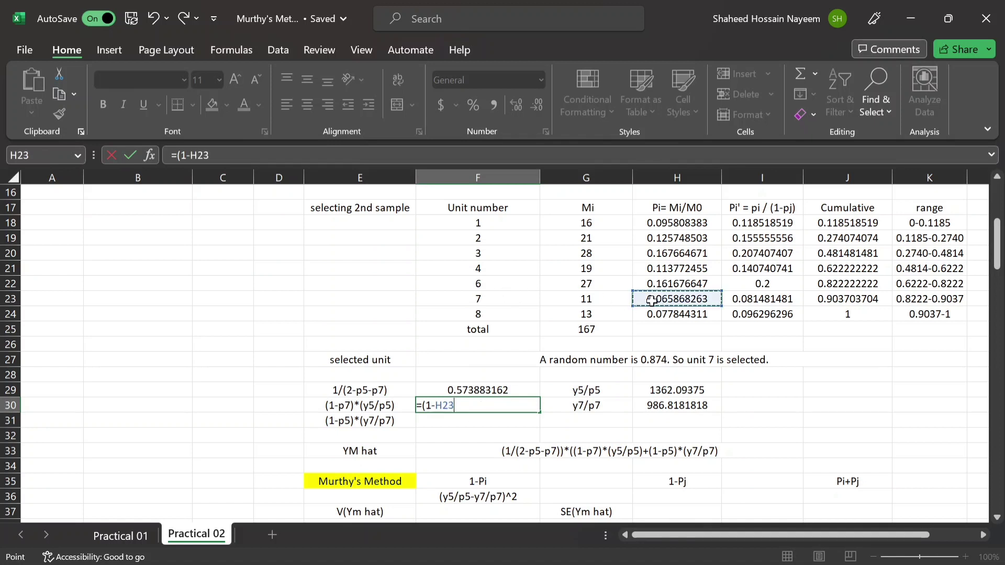
text()*)
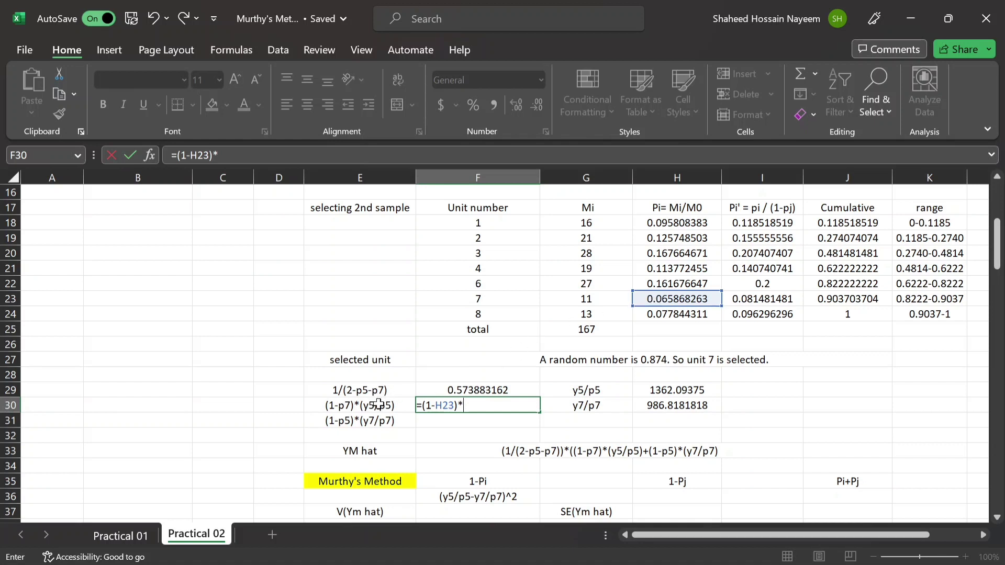
click(660, 387)
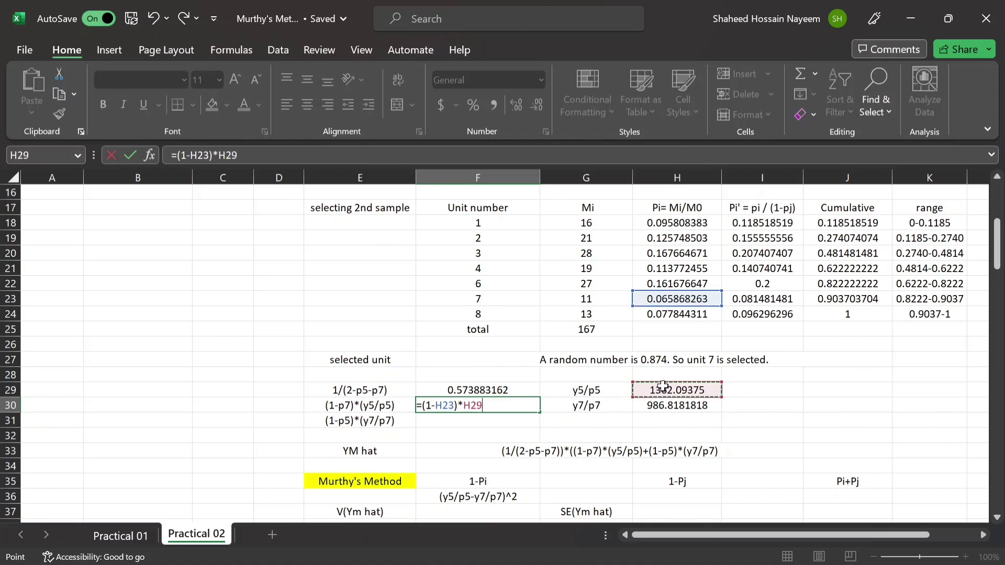
key(Return)
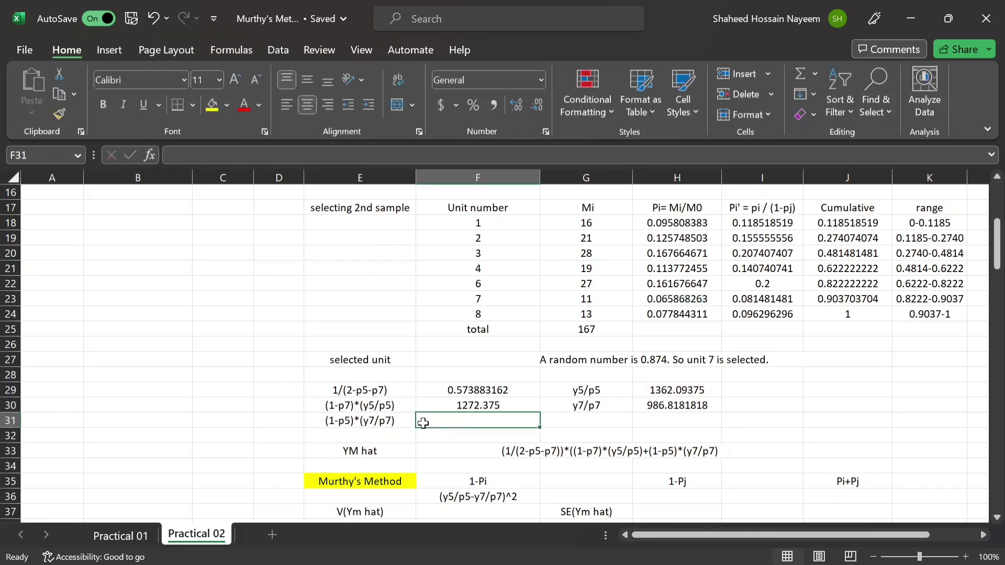
- Calculate (1-p5)*(y7/p7) in F31 by entering =(1-H9)*H30
text(=)
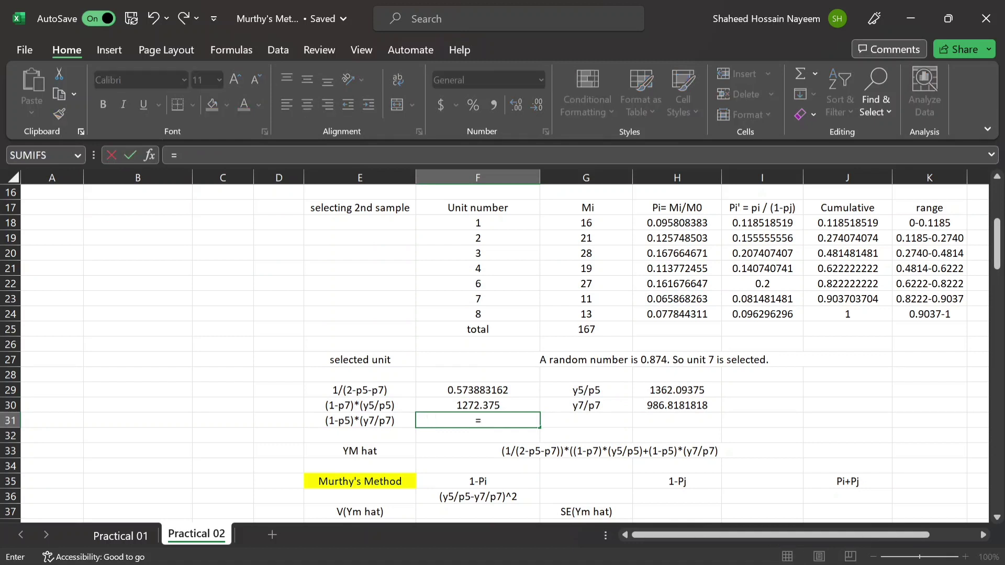
text((1-)
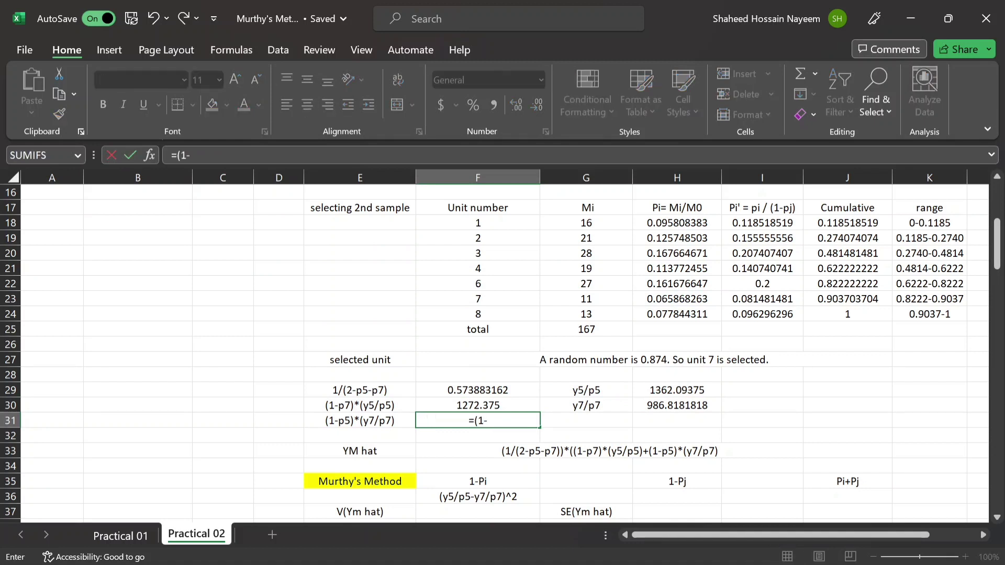
scroll(523, 371, up, 5)
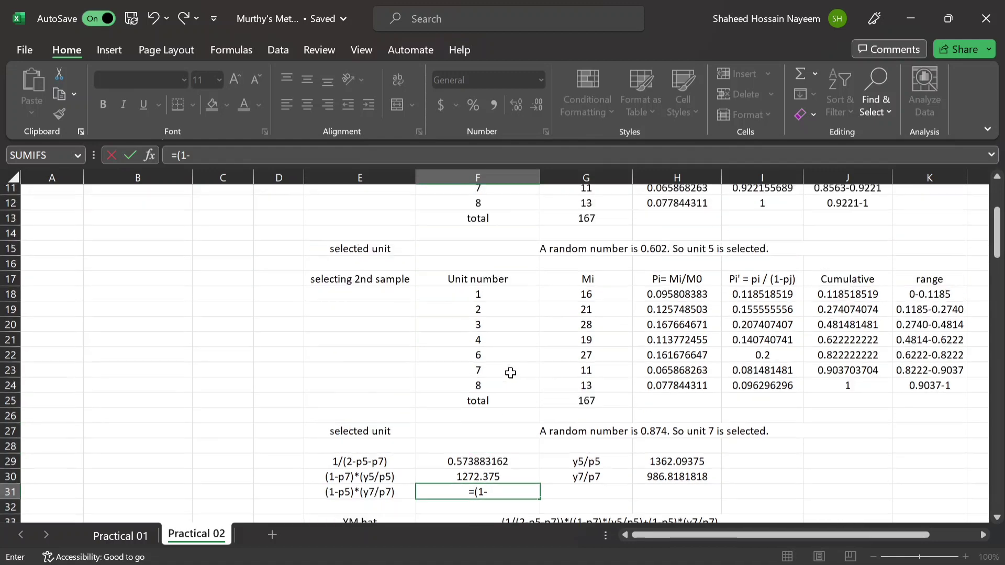
click(651, 316)
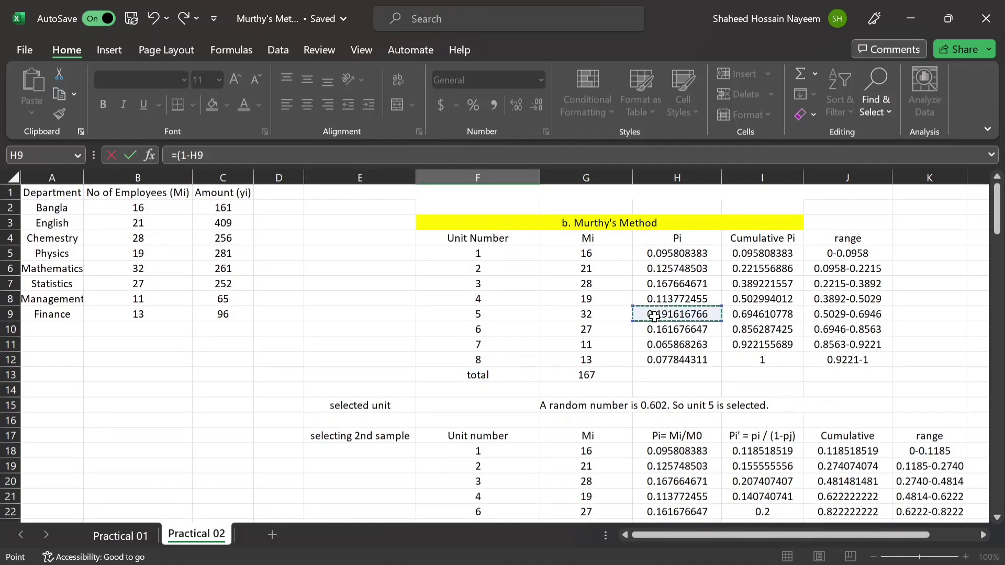
scroll(649, 315, down, 6)
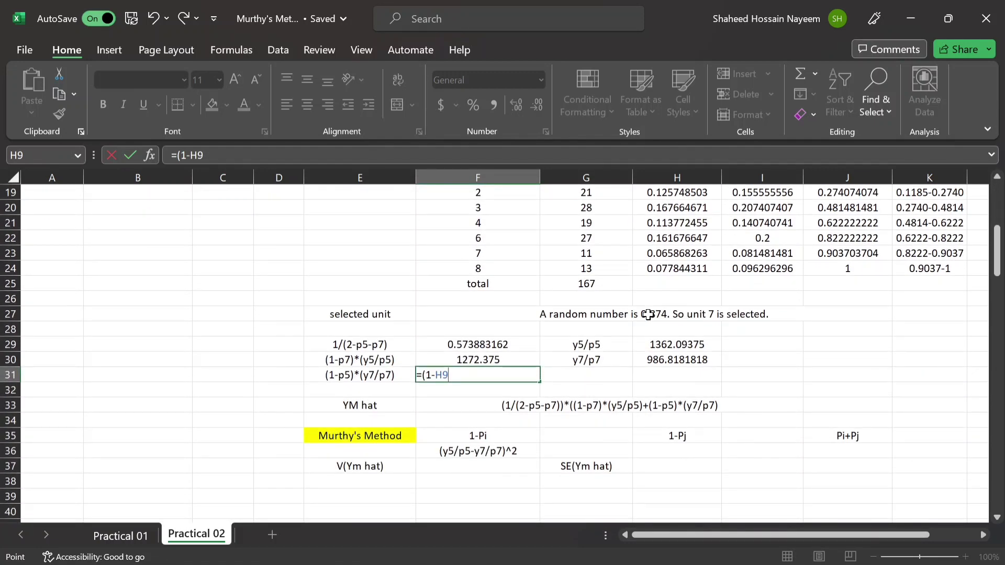
text()*)
click(649, 363)
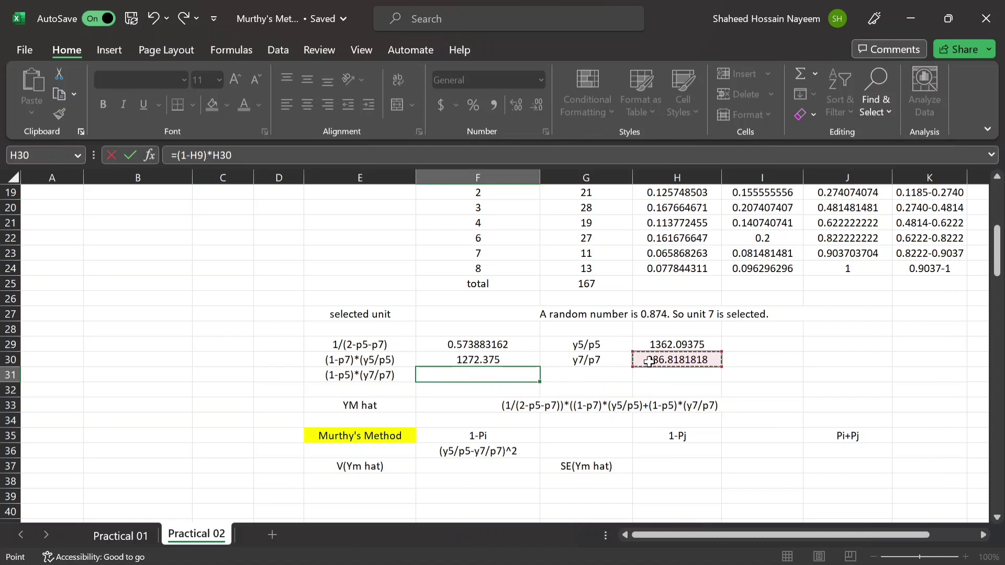
key(Return)
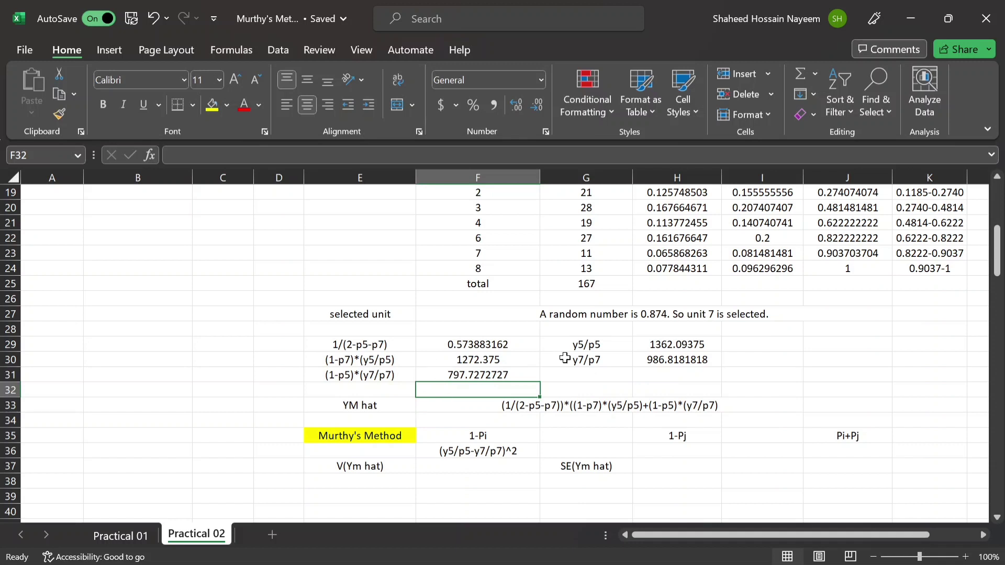
- Calculate the YM hat estimate in J33 by entering =F29*(F30+F31)
click(813, 409)
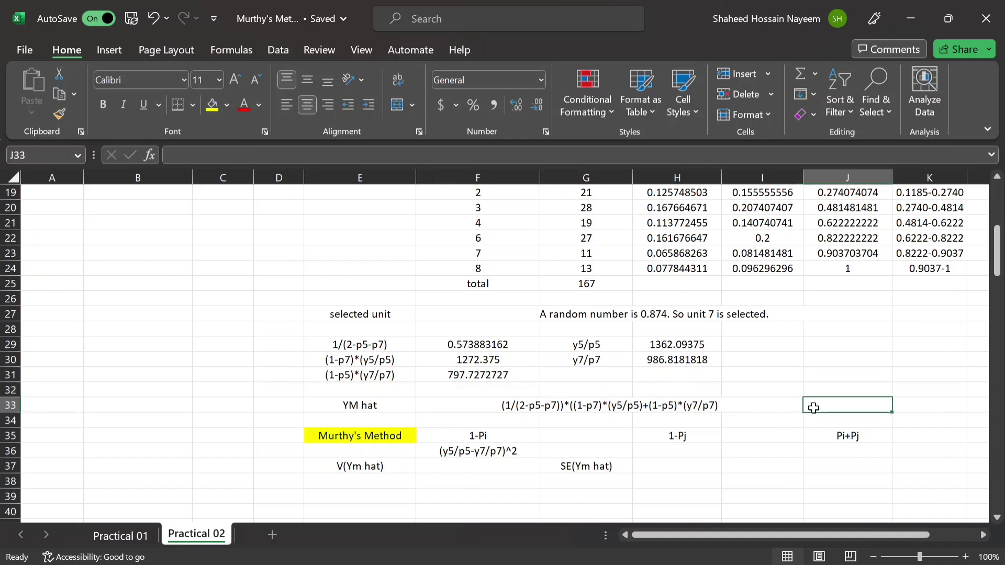
text(=)
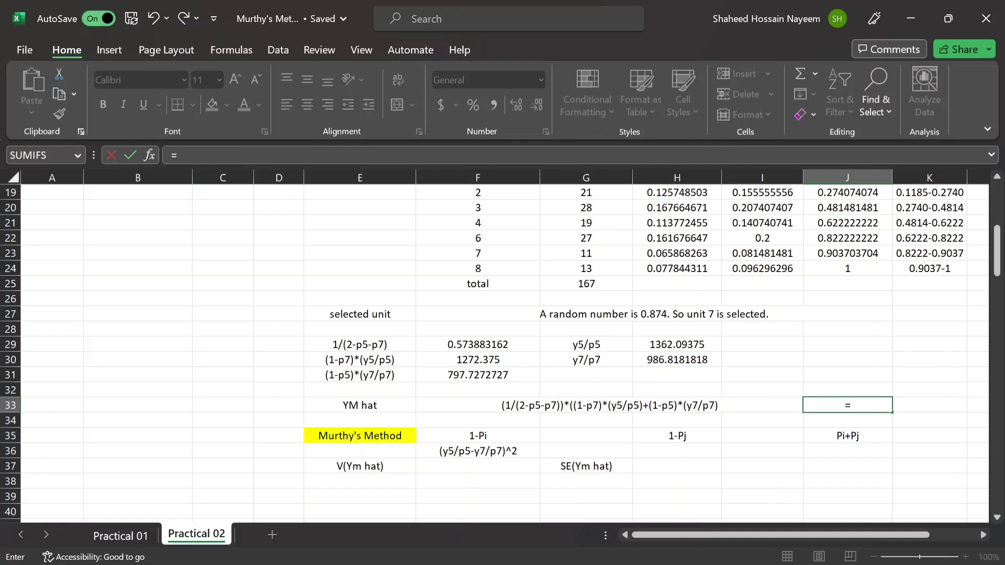
click(457, 341)
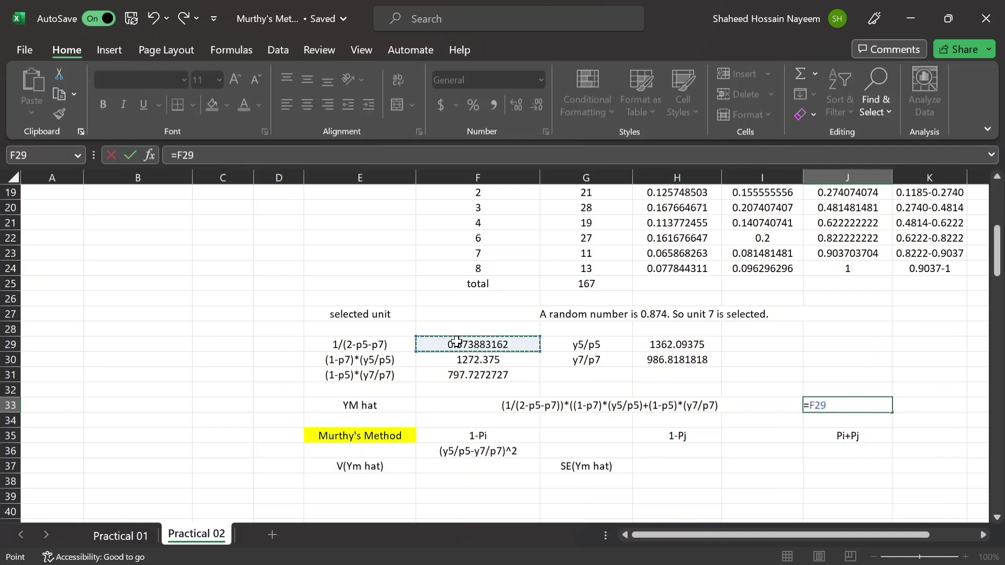
text(*)
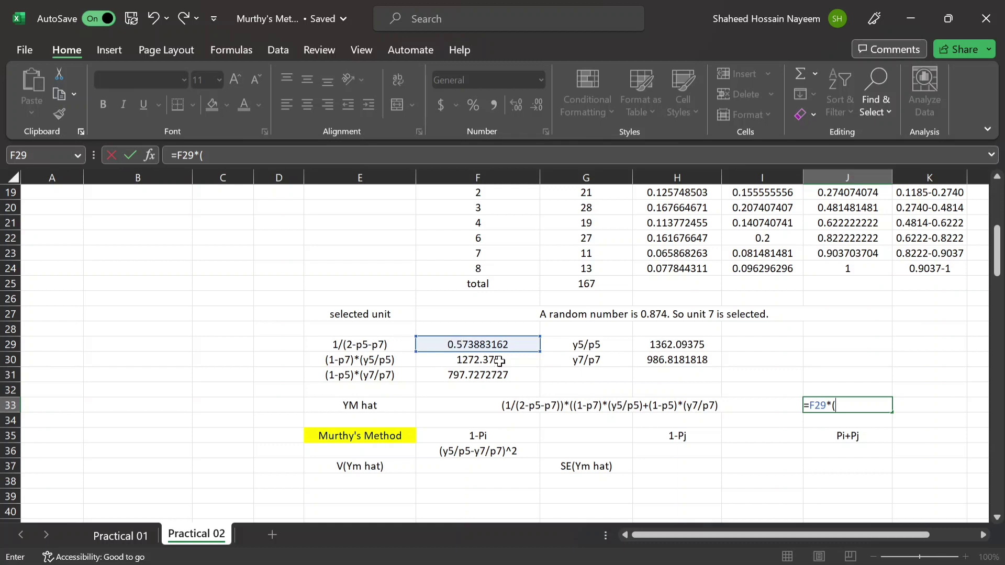
click(427, 361)
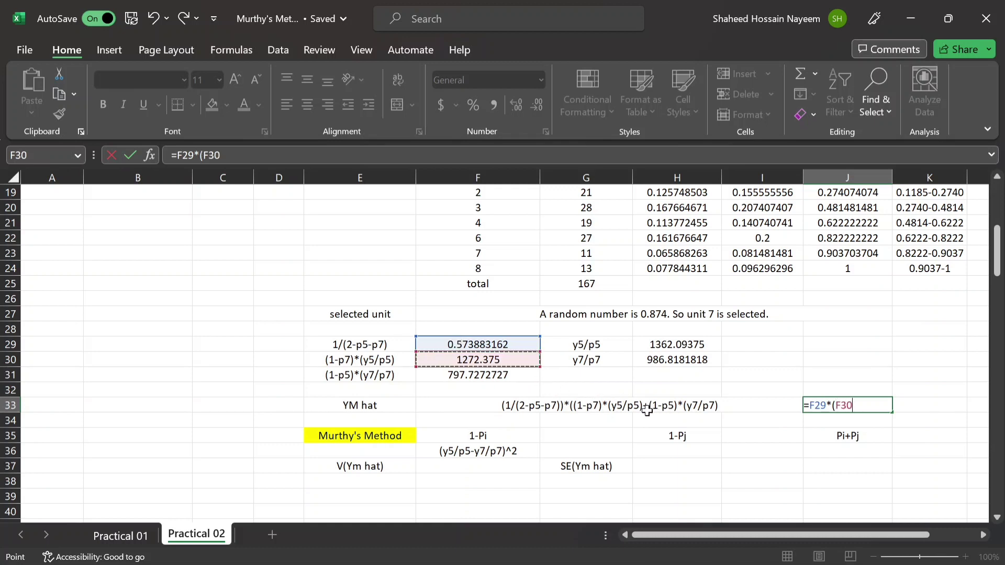
text(+)
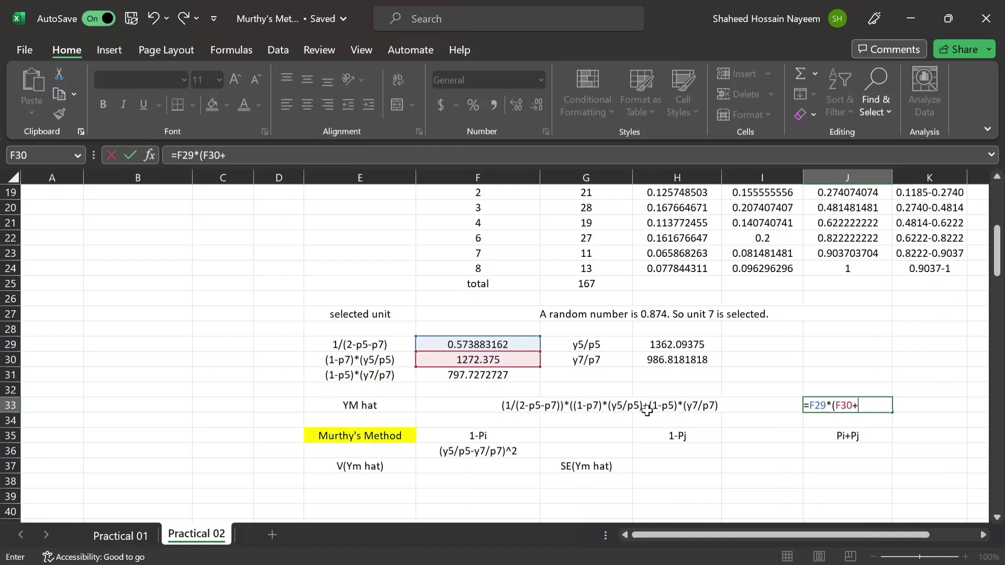
click(482, 377)
text())
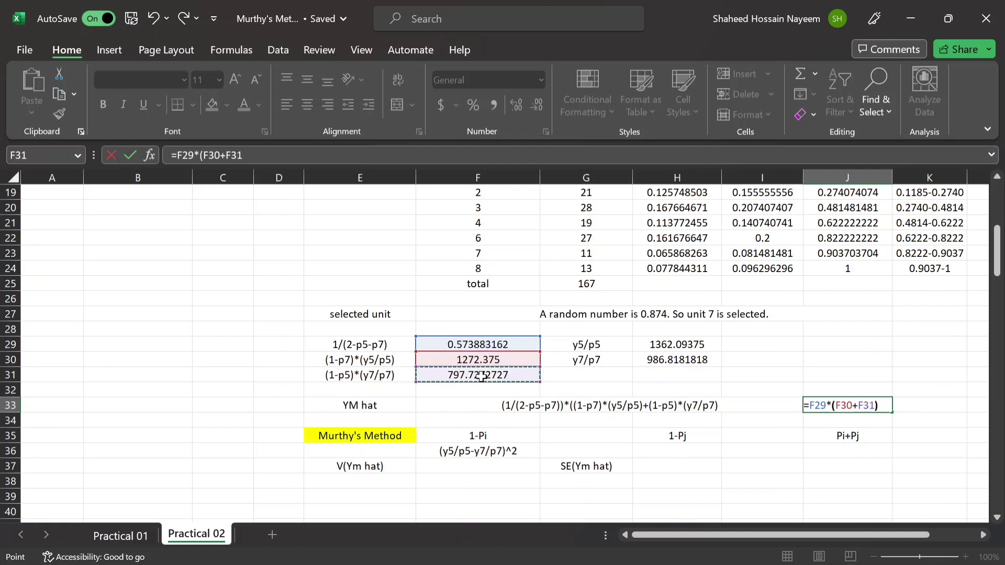
key(Return)
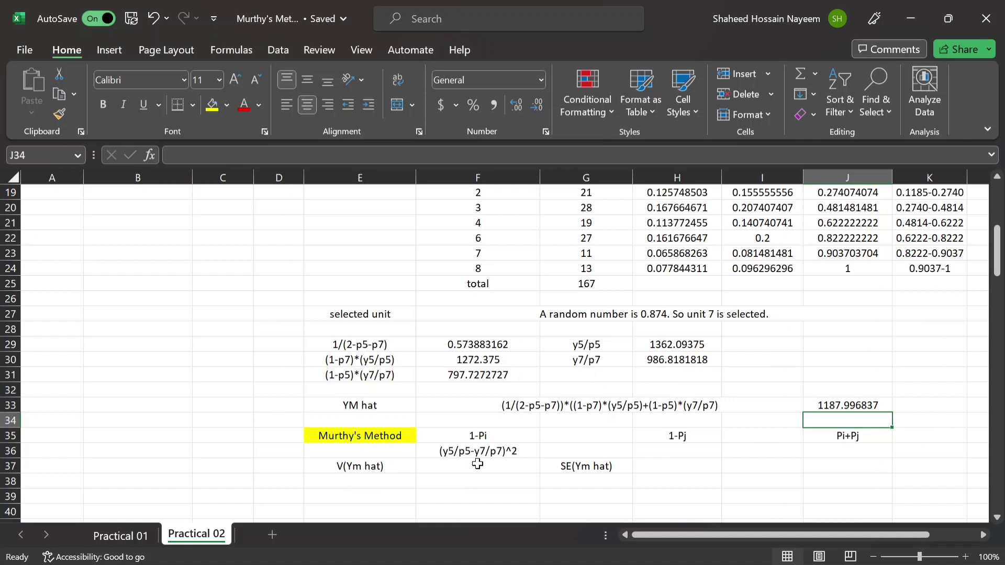
- Calculate 1-Pi in G35 by entering =1-H9, using the Pi value of unit 5
click(564, 436)
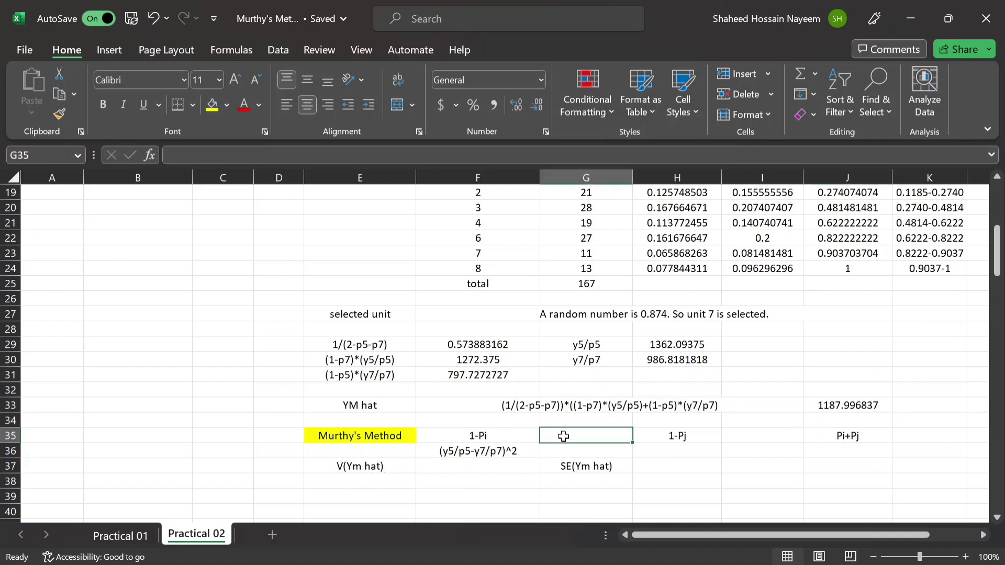
text(=1-)
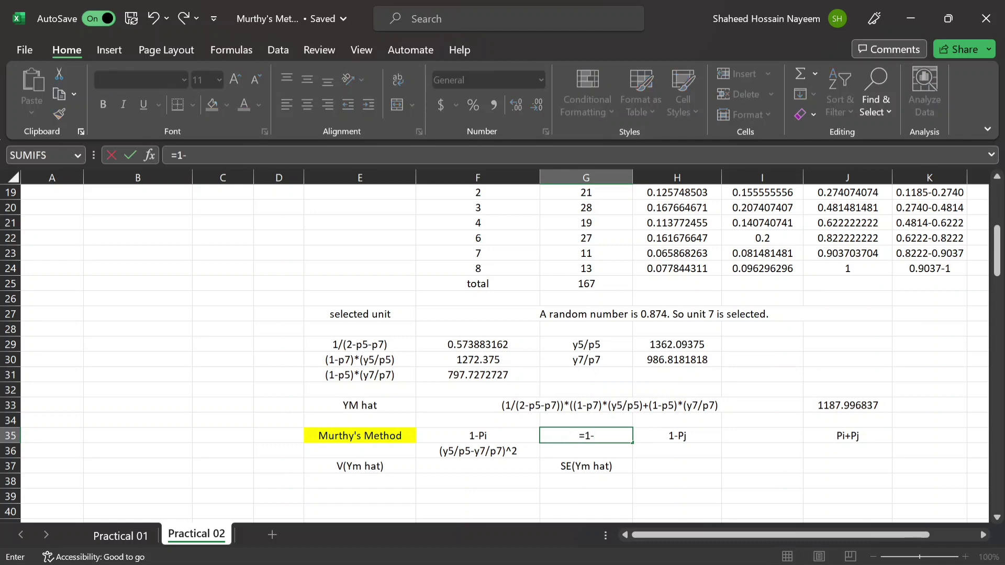
scroll(558, 373, up, 6)
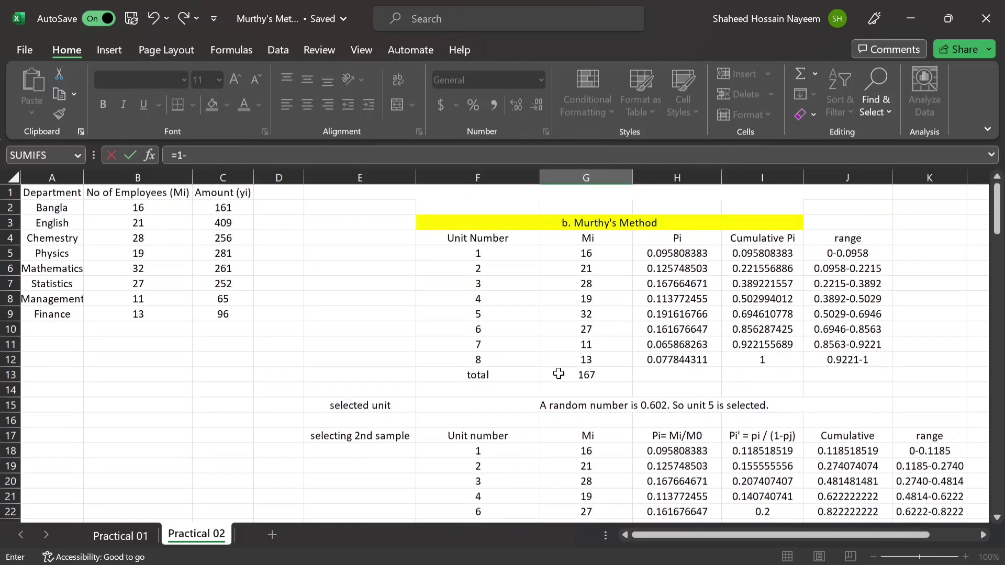
click(651, 314)
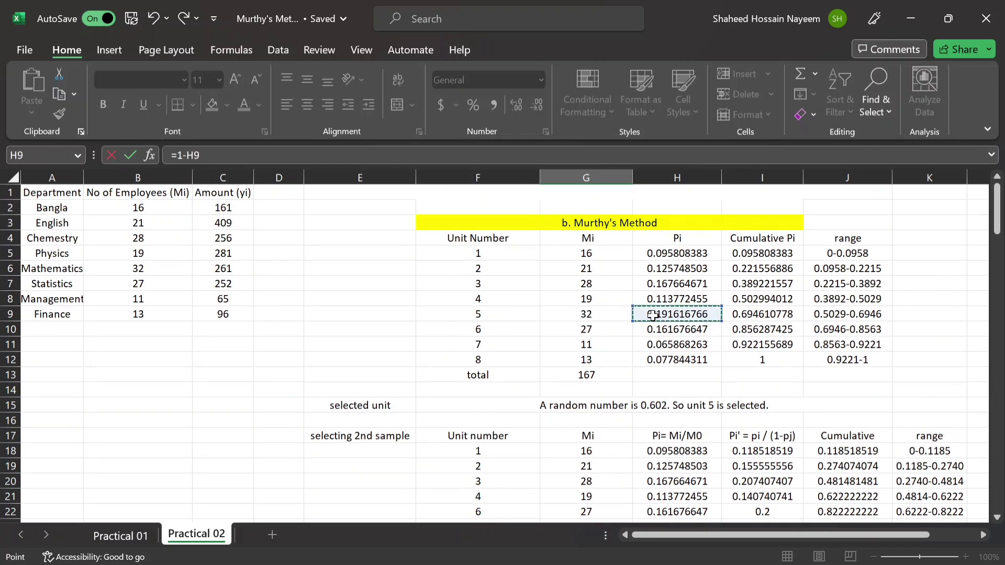
key(Return)
- Calculate 1-Pj in I35 by entering =1-H23, using the Pi value of unit 7
scroll(590, 313, down, 2)
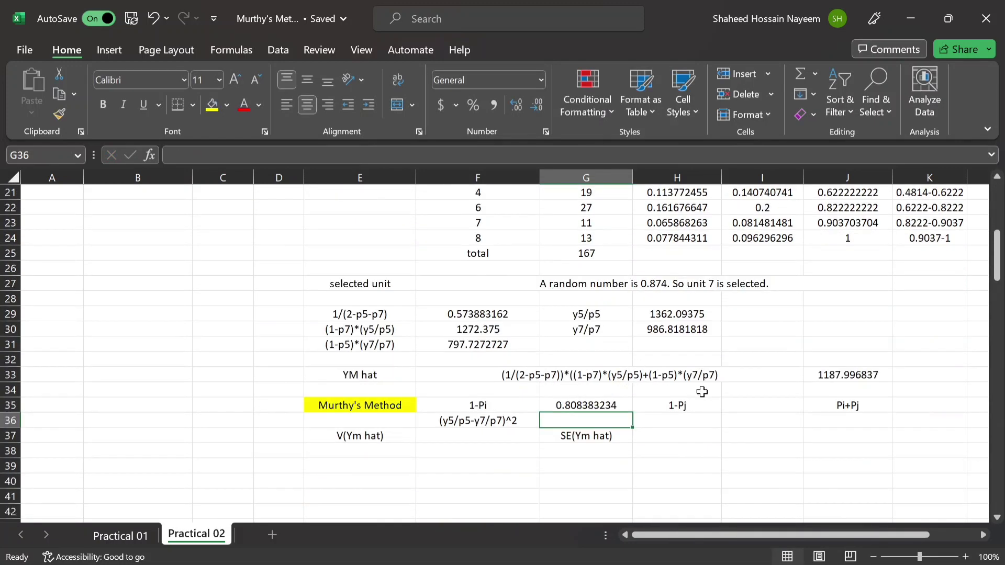
click(737, 404)
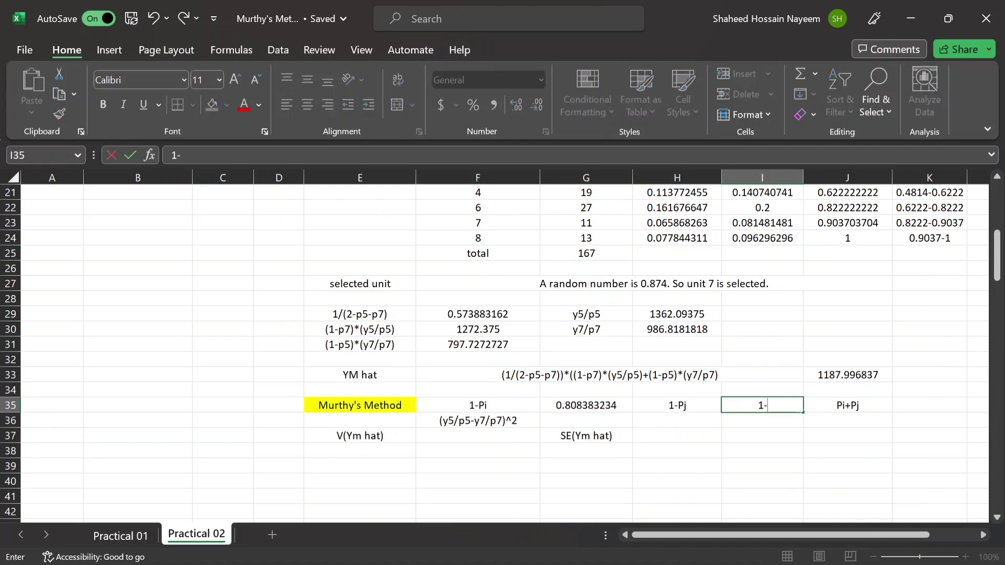
scroll(641, 382, up, 2)
key(ctrl+Return)
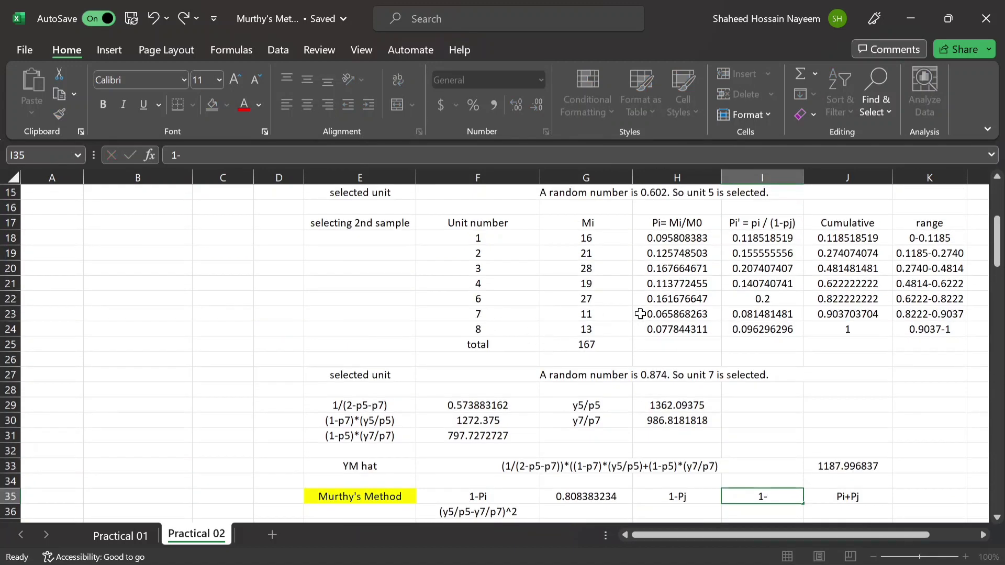
click(640, 314)
key(Down)
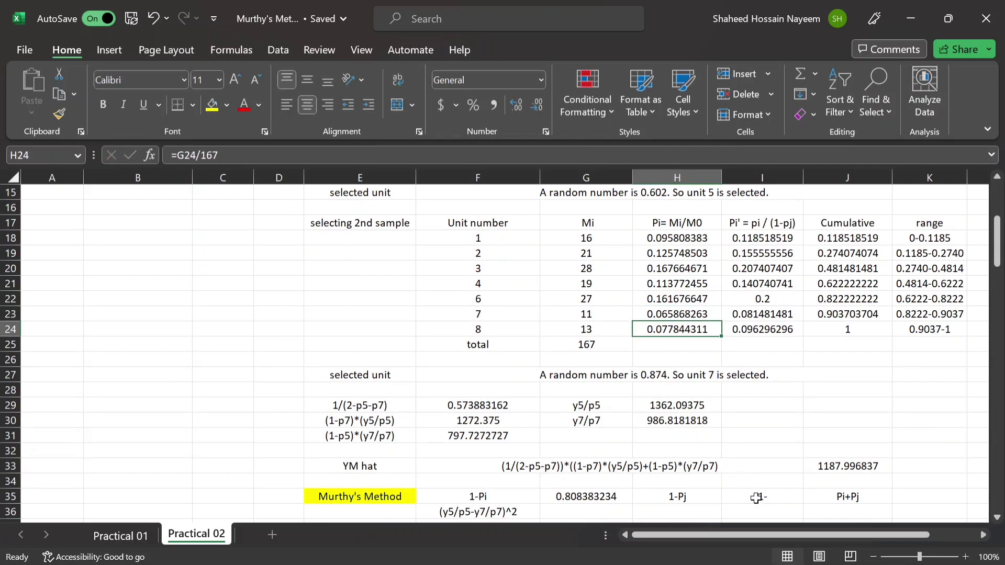
key(Down)
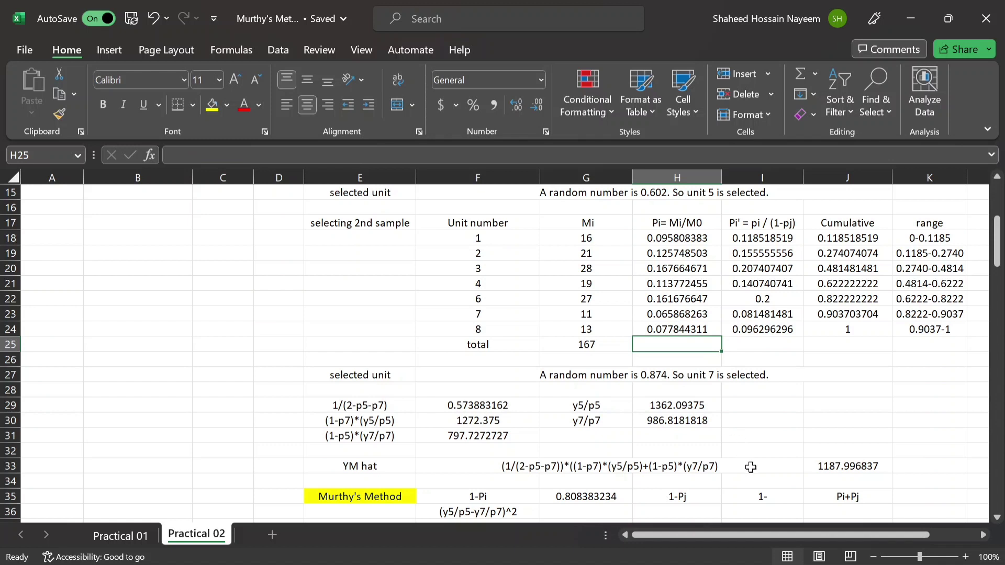
click(754, 496)
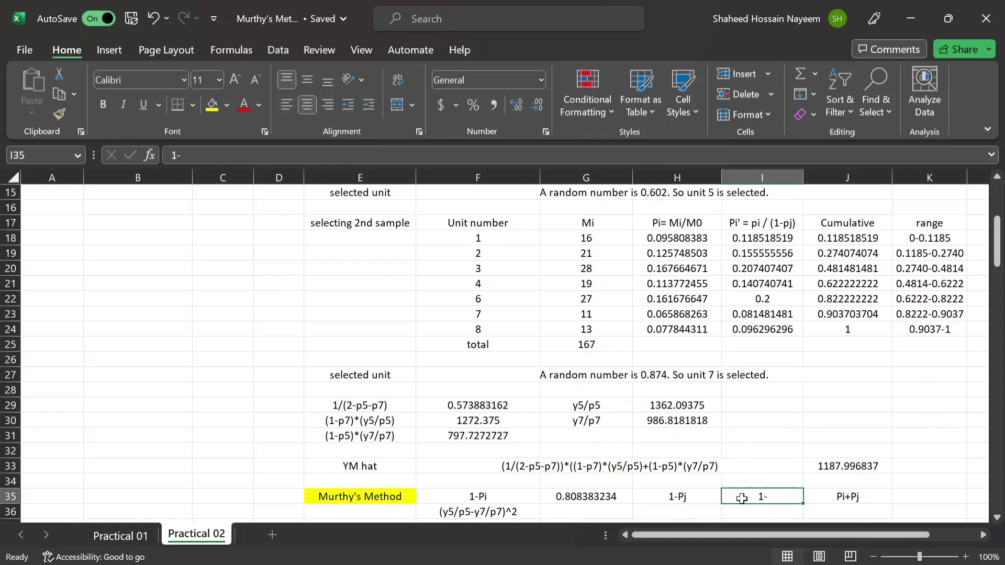
double_click(742, 497)
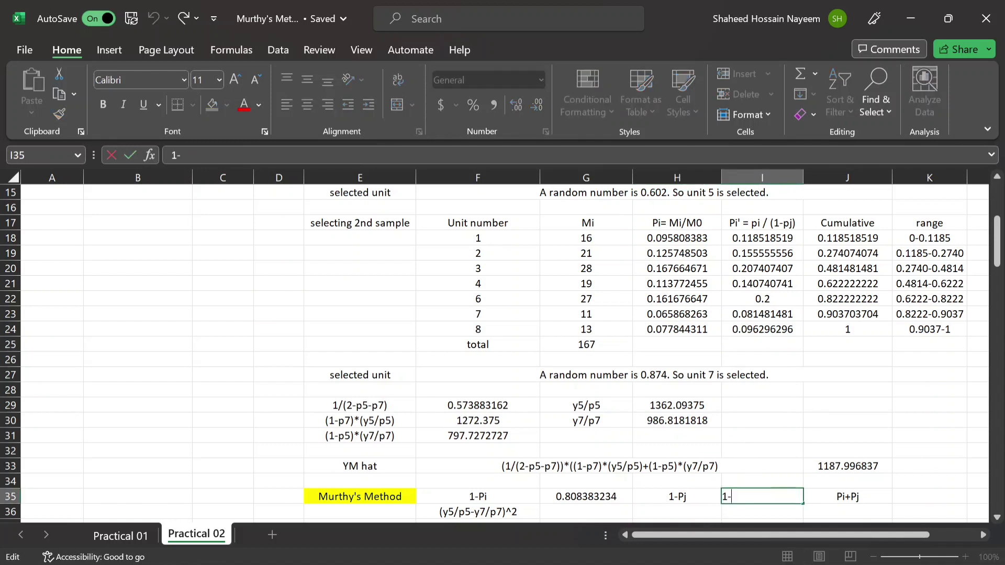
key(Home)
text(=)
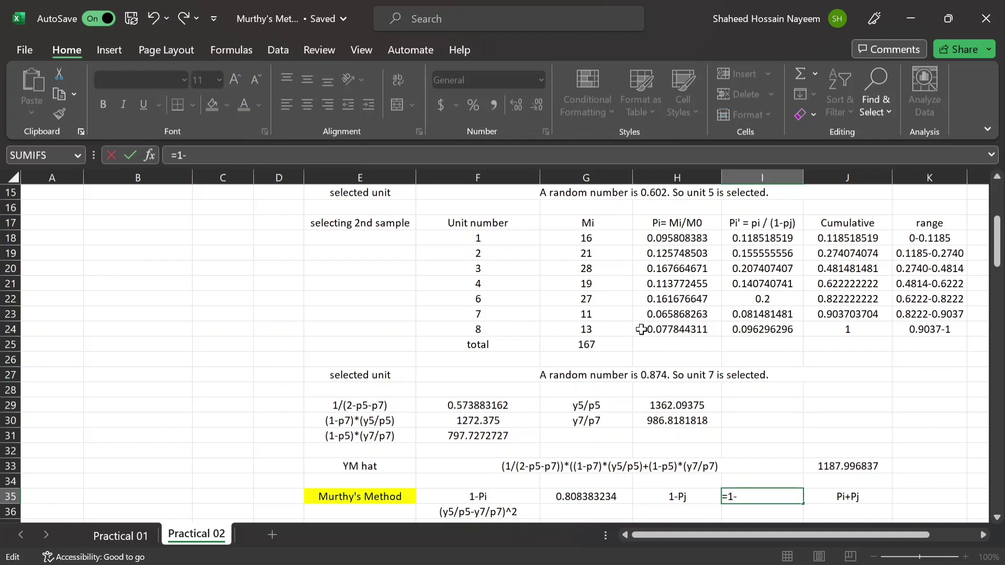
click(654, 315)
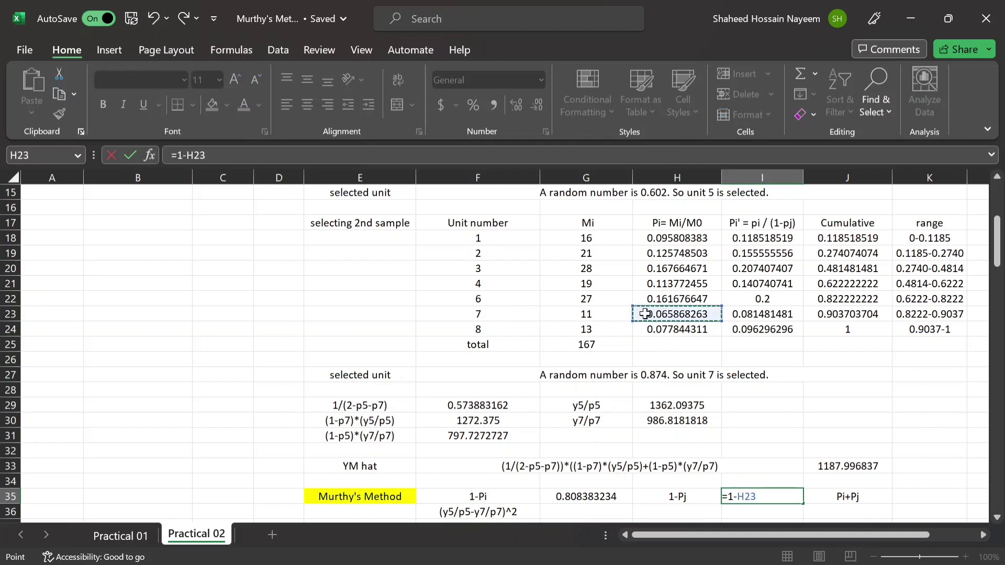
key(Return)
- Calculate Pi+Pj in K35 by entering =H9+H23, adding the Pi values of units 5 and 7
scroll(675, 366, down, 1)
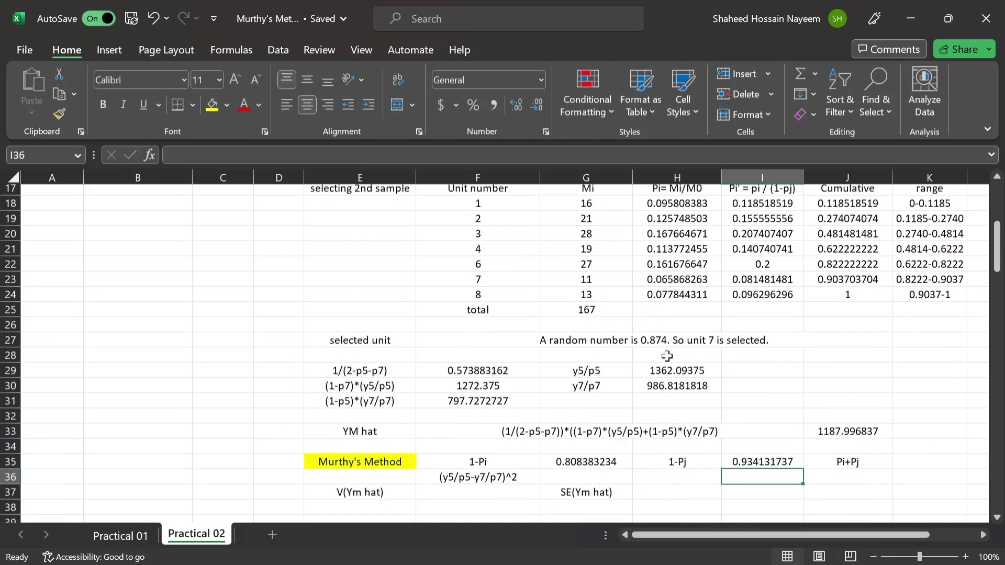
click(903, 452)
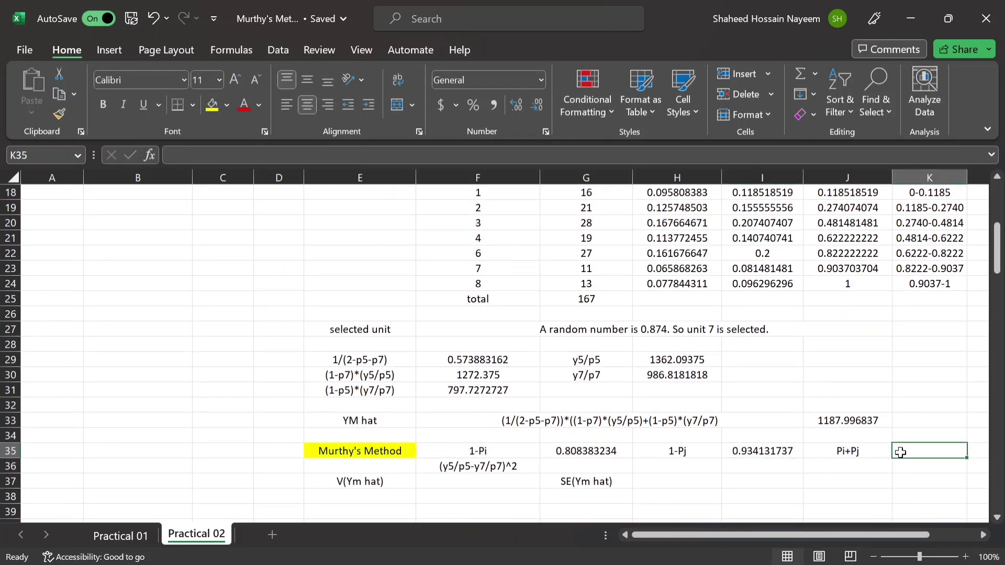
text(=)
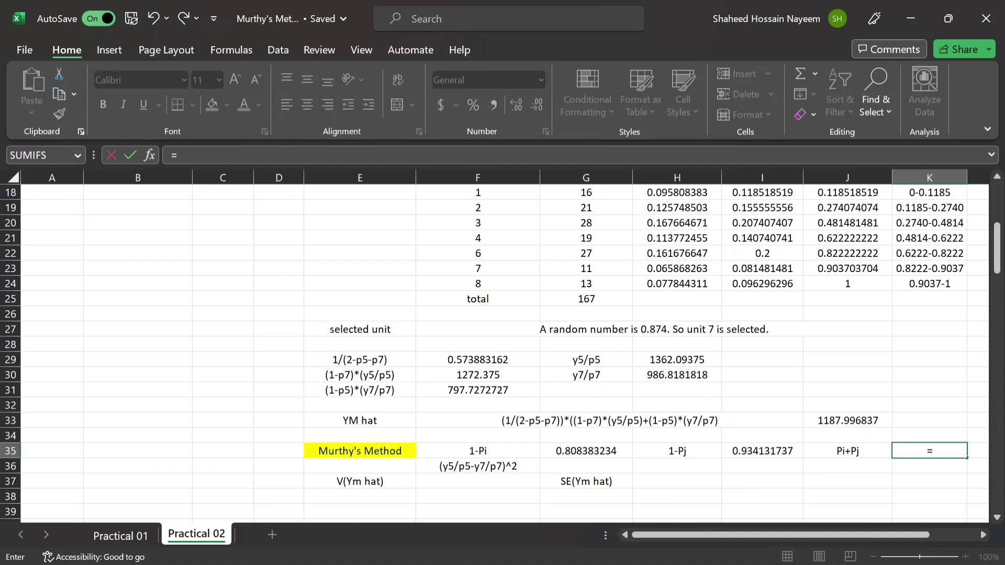
drag(699, 531, 784, 534)
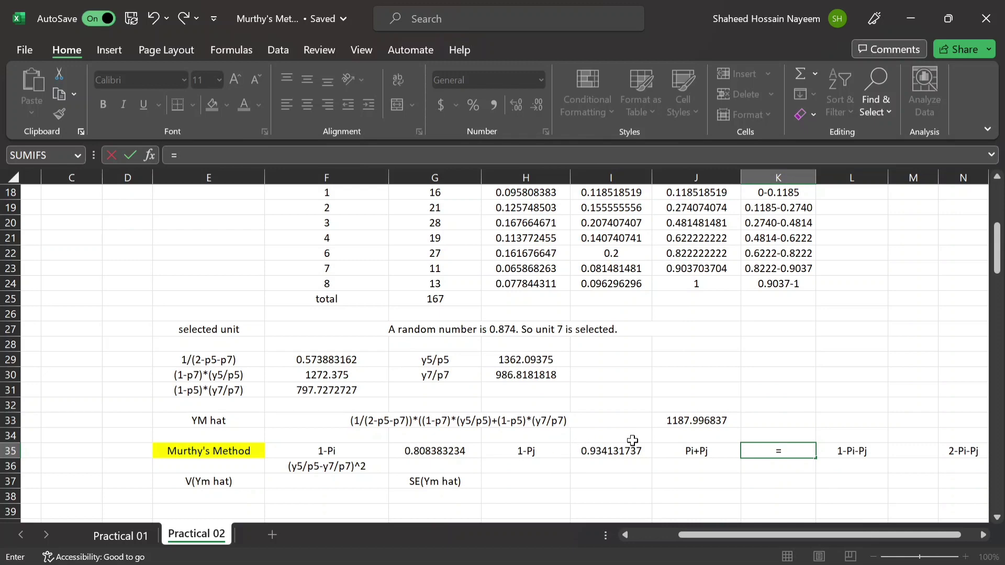
scroll(633, 397, up, 5)
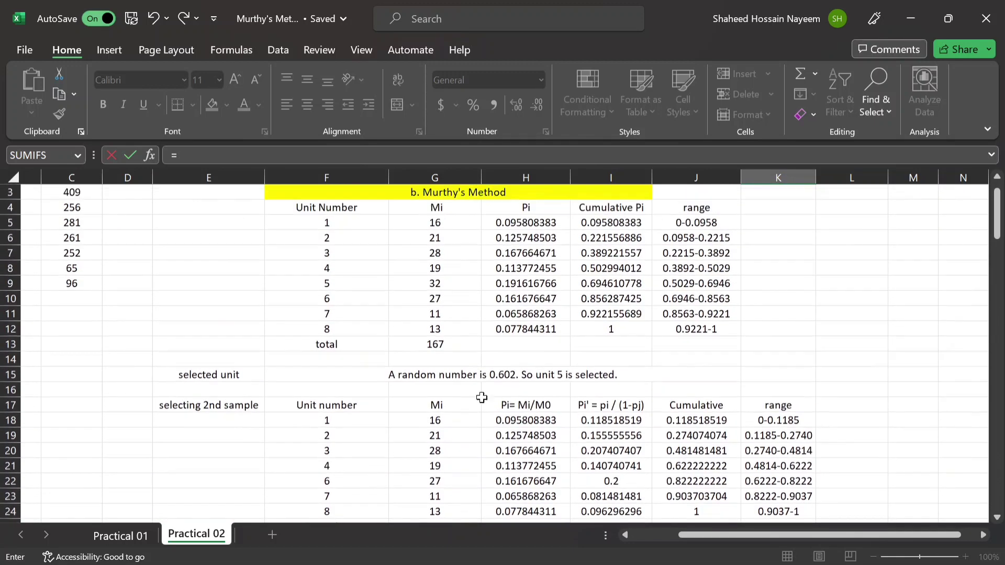
click(492, 285)
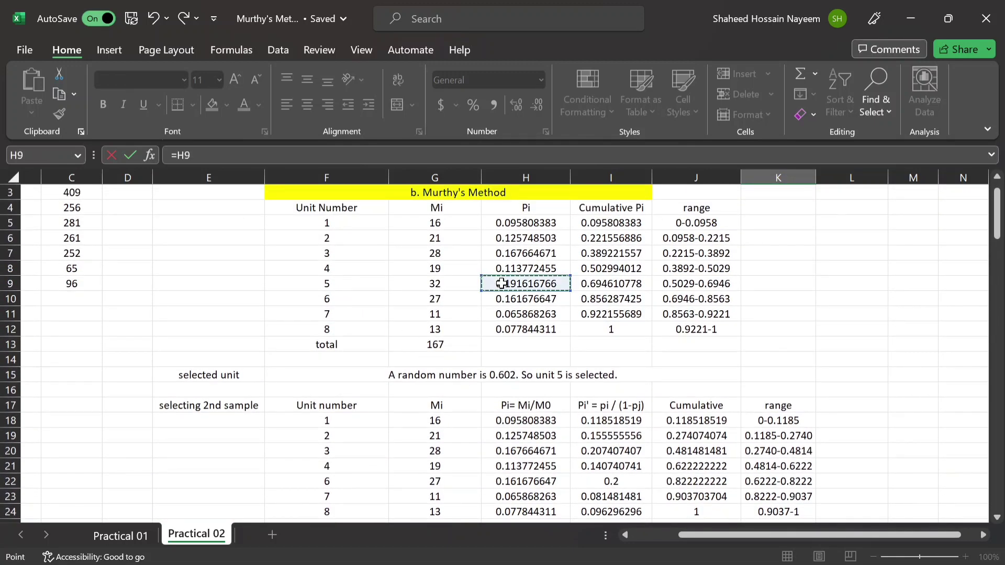
text(+)
scroll(502, 283, down, 1)
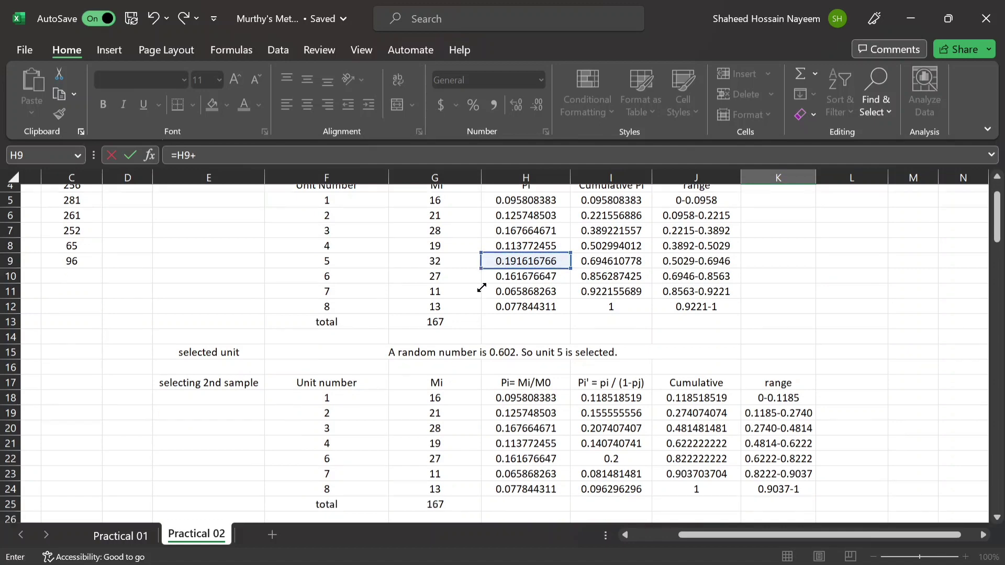
click(507, 453)
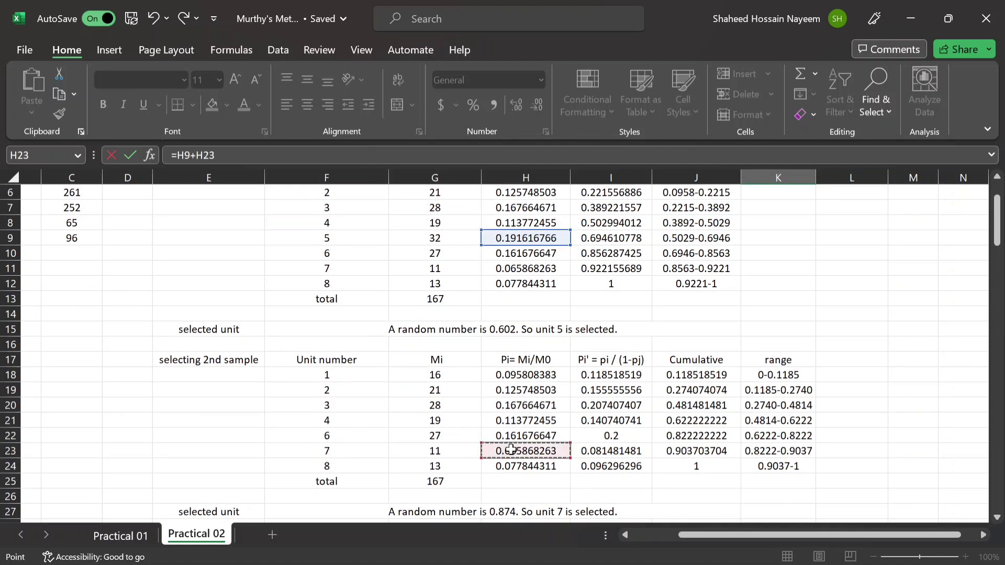
key(Return)
- Calculate 1-Pi-Pj in M35 by entering =1-K35
scroll(510, 450, down, 1)
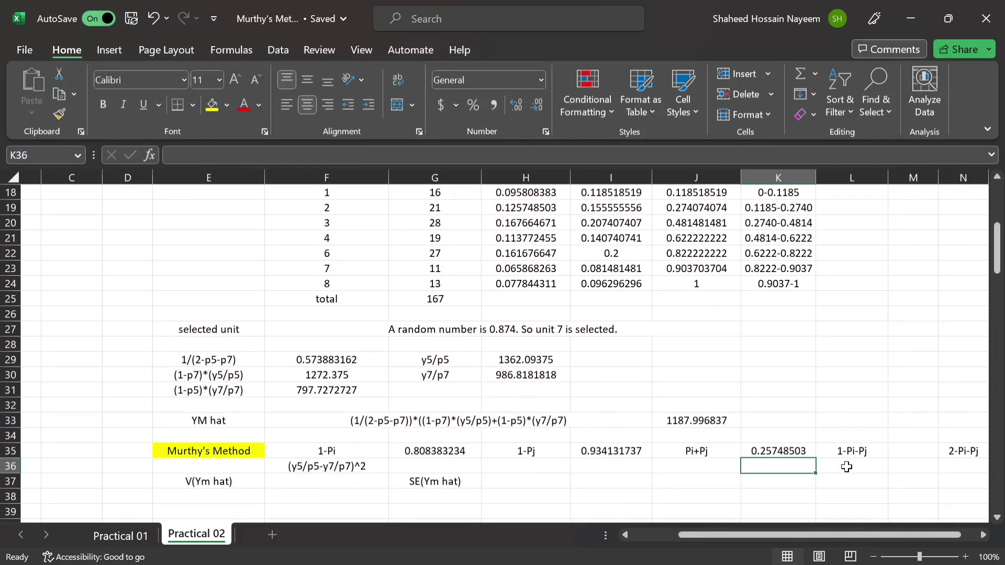
click(895, 449)
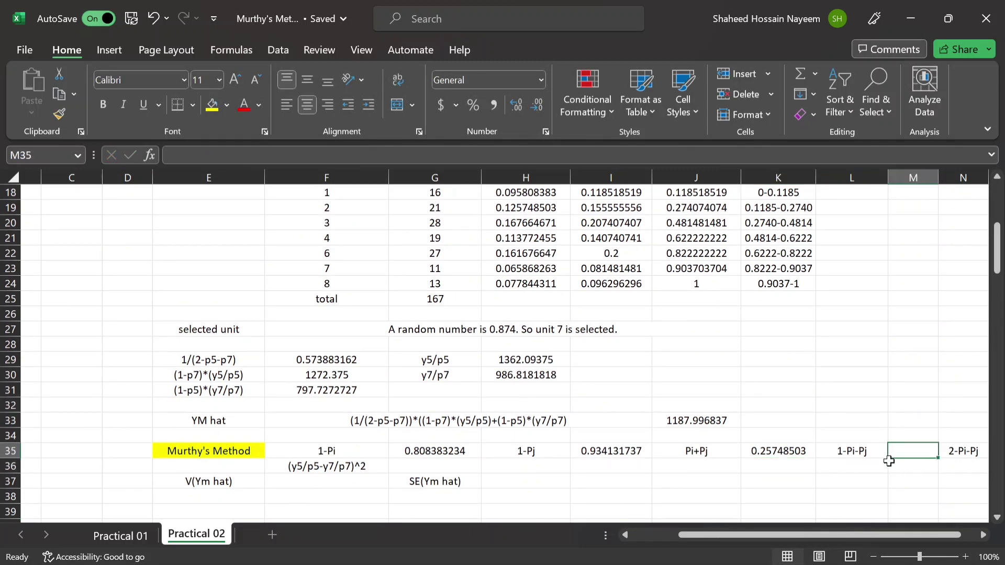
text(=1-)
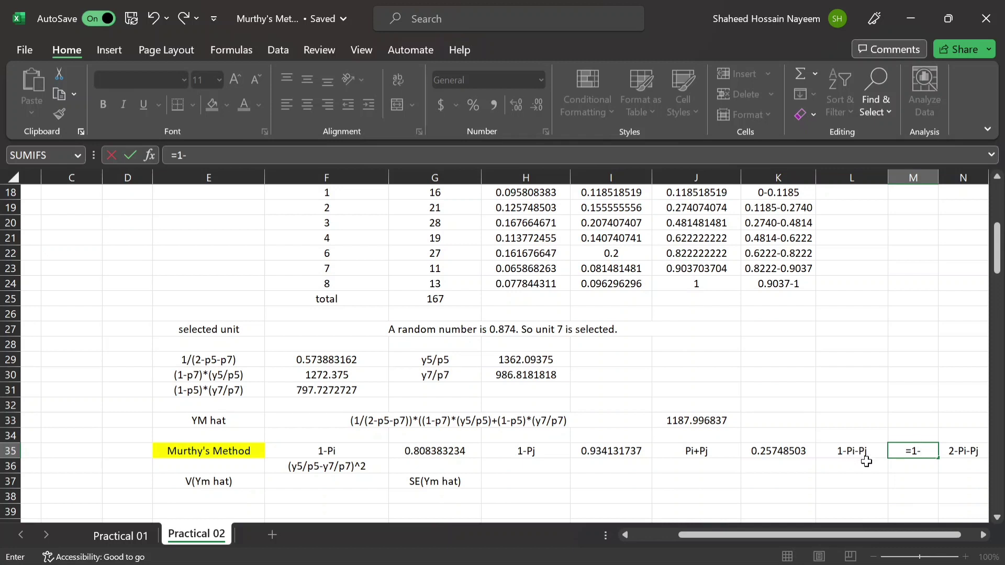
click(759, 453)
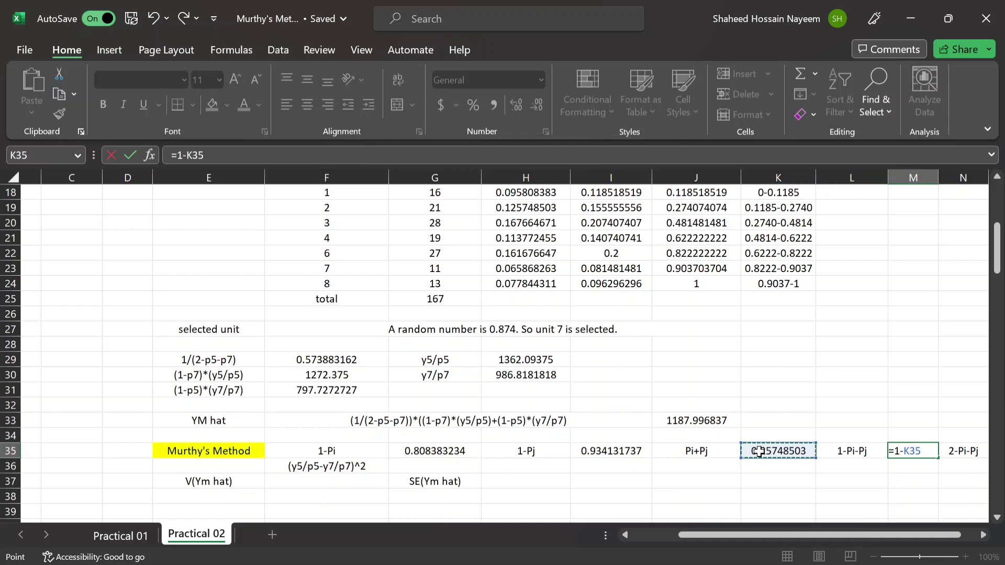
key(Return)
- Calculate 2-Pi-Pj in O35 by entering =2-K35
drag(834, 530, 845, 531)
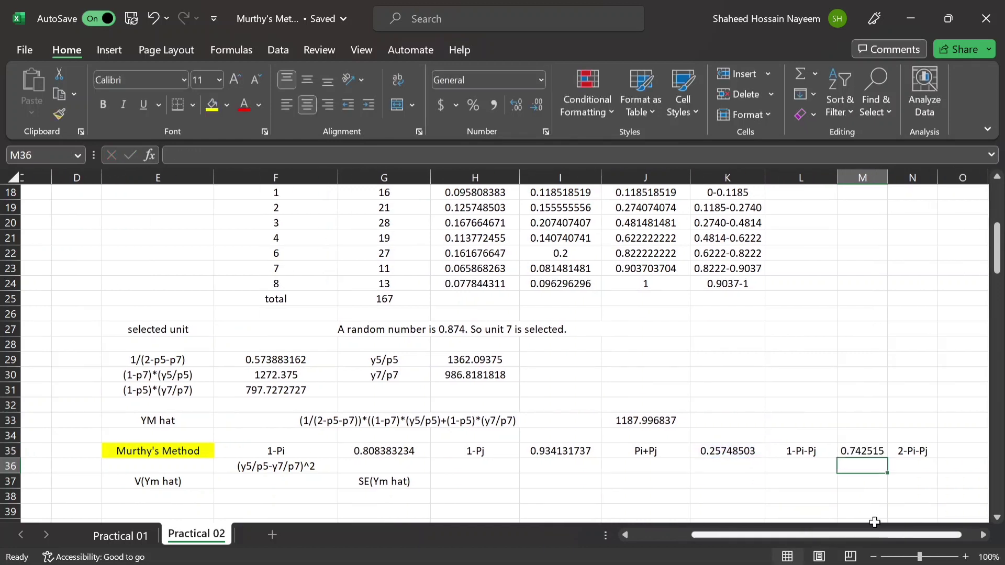
click(947, 451)
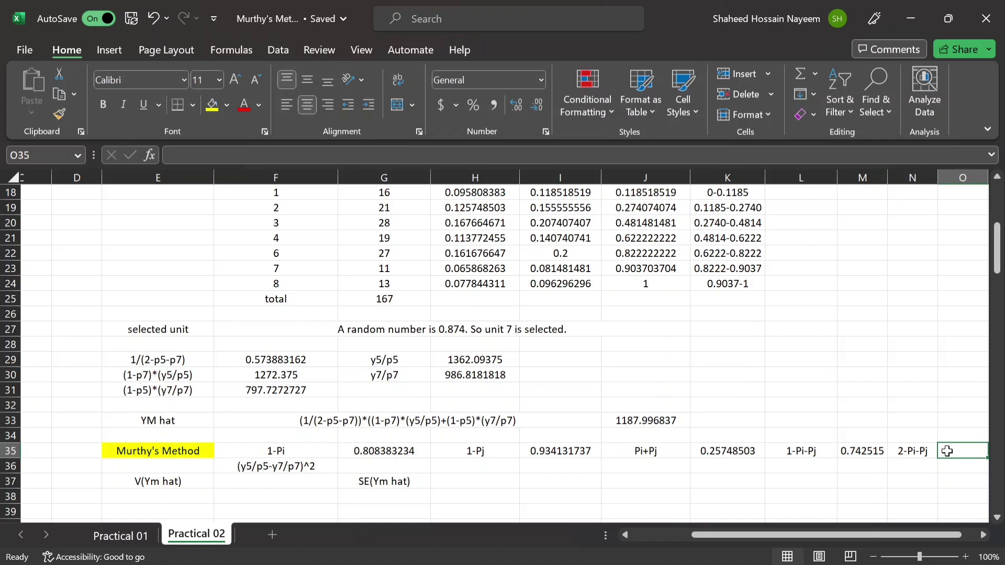
text(=2)
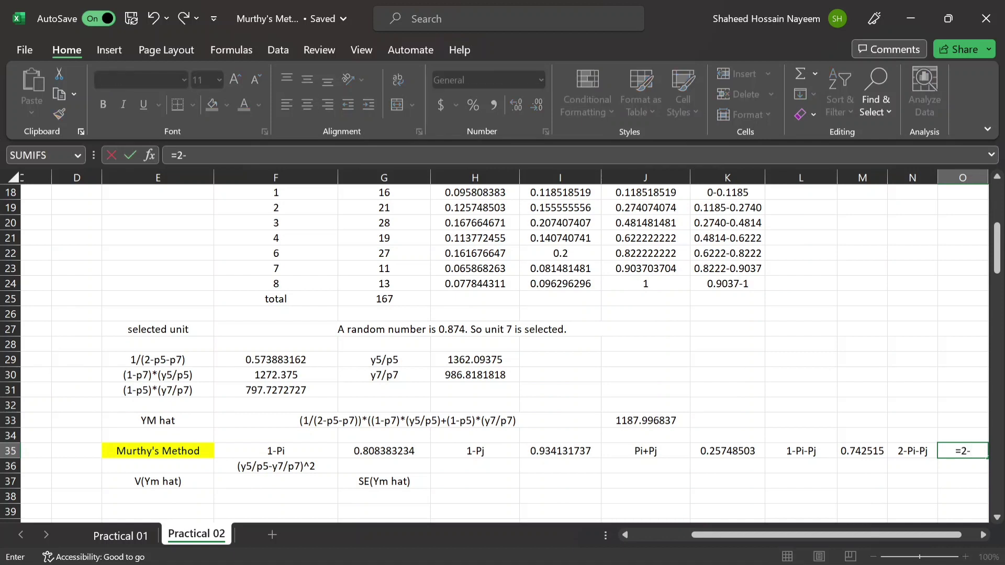
text(-)
click(746, 452)
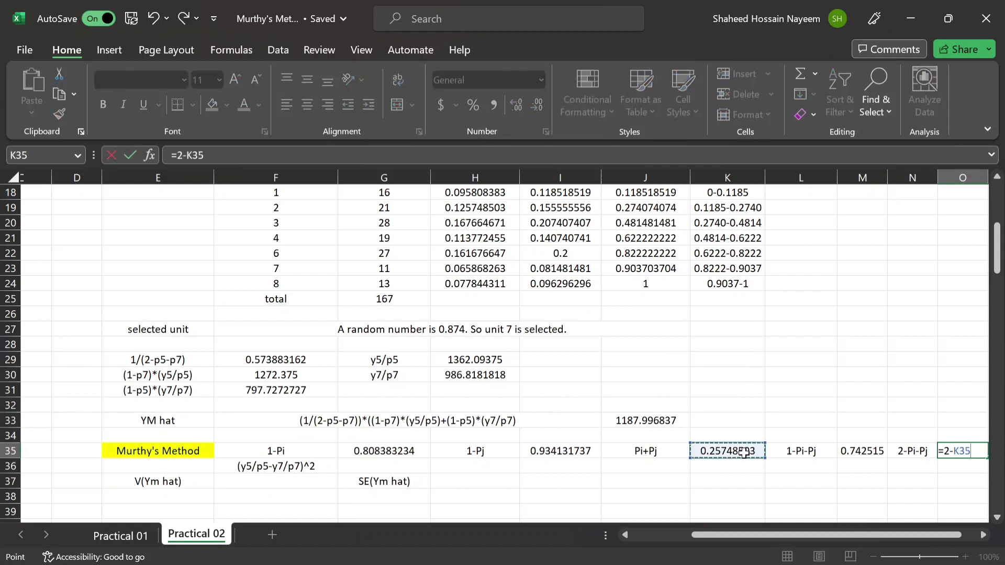
key(Return)
- Calculate (y5/p5-y7/p7)^2 in G36 by entering =(H29-H30)^2
scroll(773, 419, down, 1)
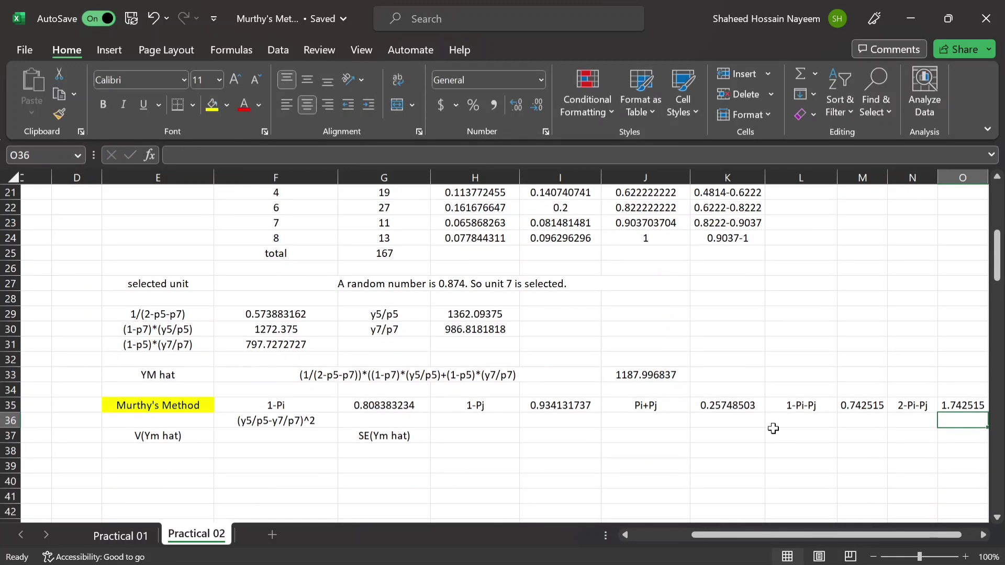
drag(777, 527, 765, 526)
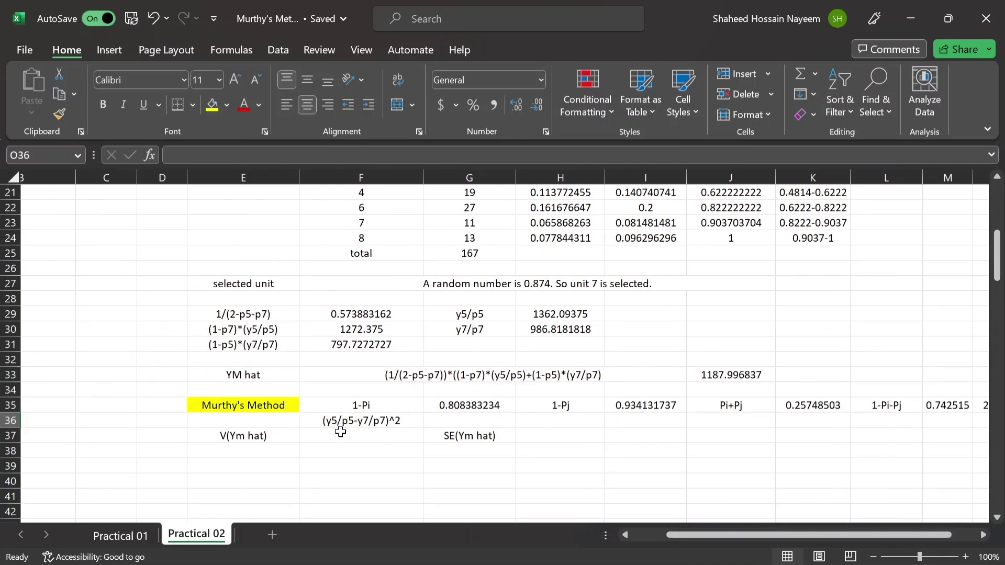
click(444, 421)
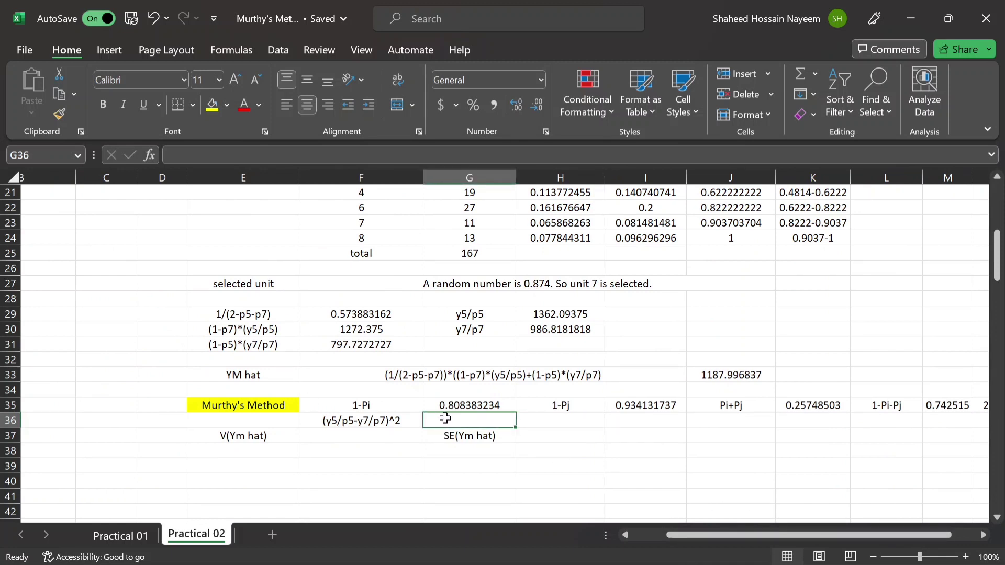
text(=()
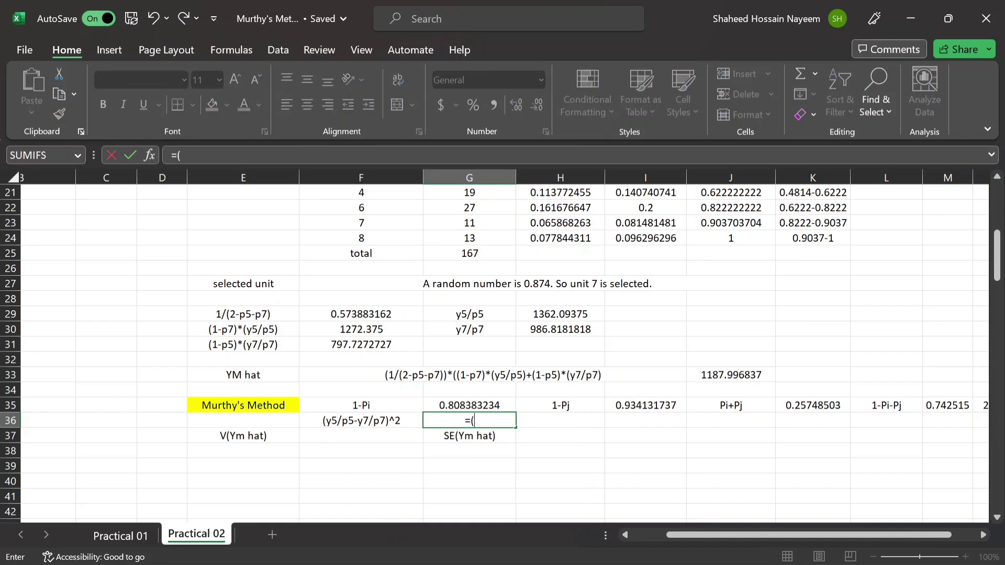
click(562, 315)
text(_)
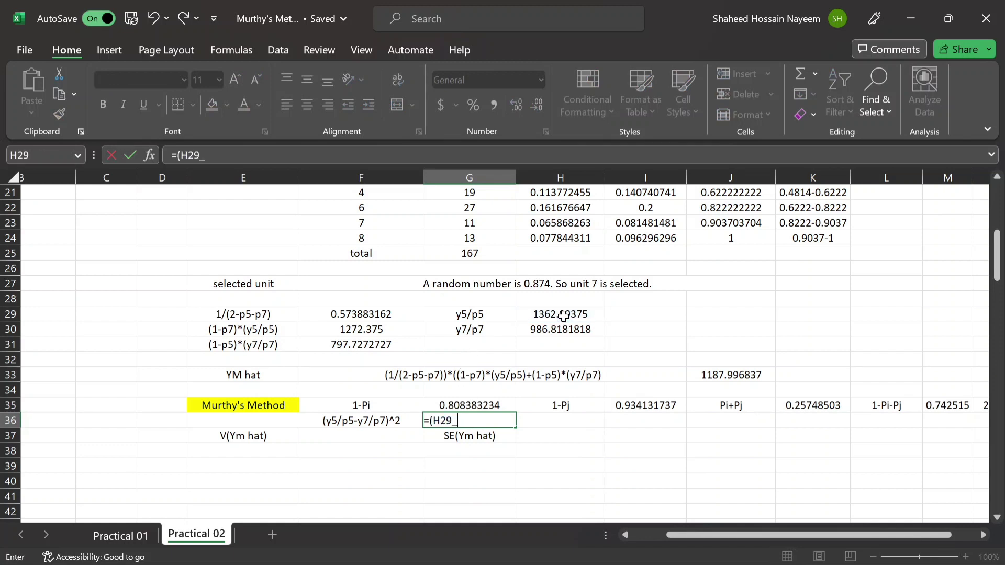
key(BackSpace)
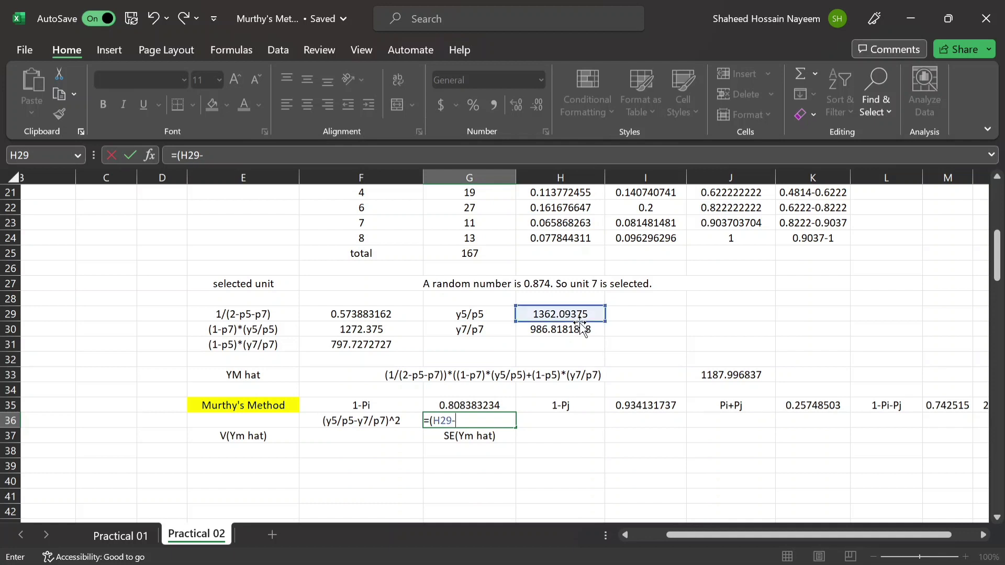
click(560, 330)
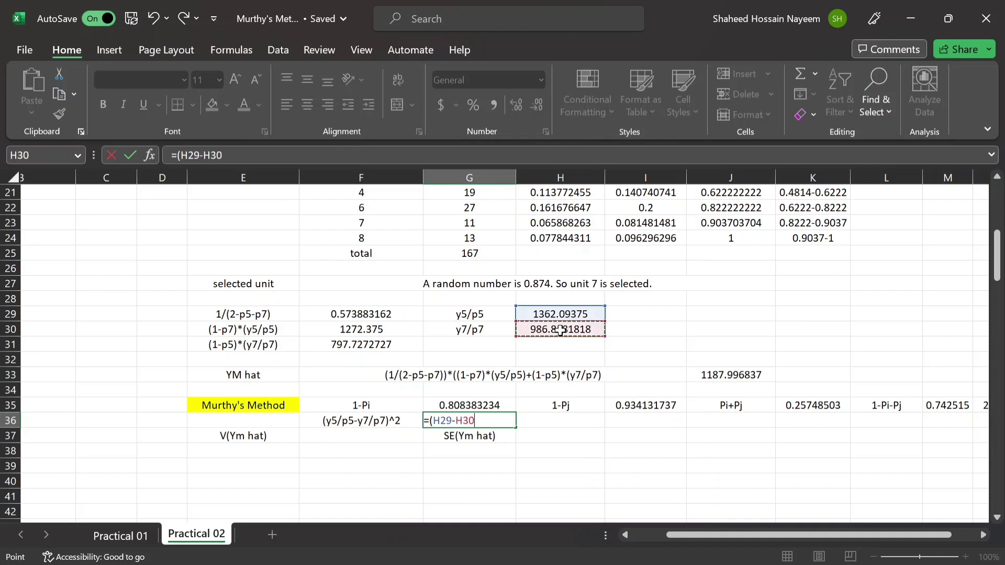
text()^2)
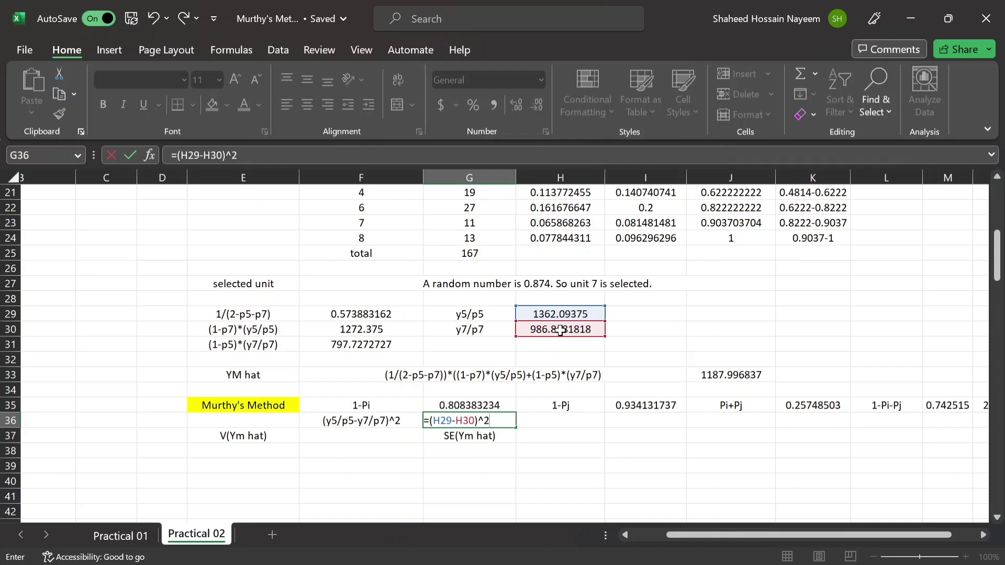
key(Return)
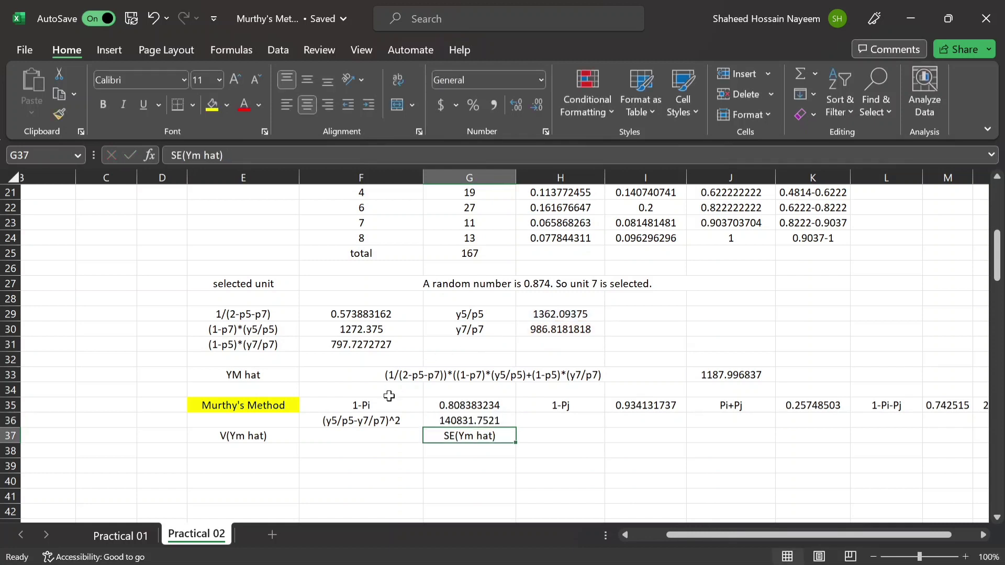
- Calculate the variance V(Ym hat) in F37 by entering =((G35*I35*M35)/O35)*G36
click(392, 436)
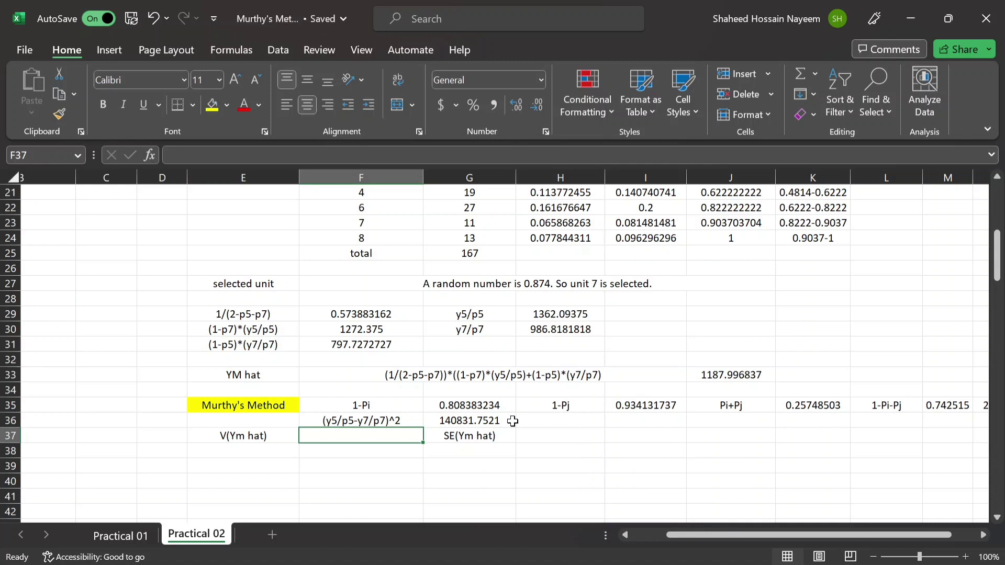
text(=()
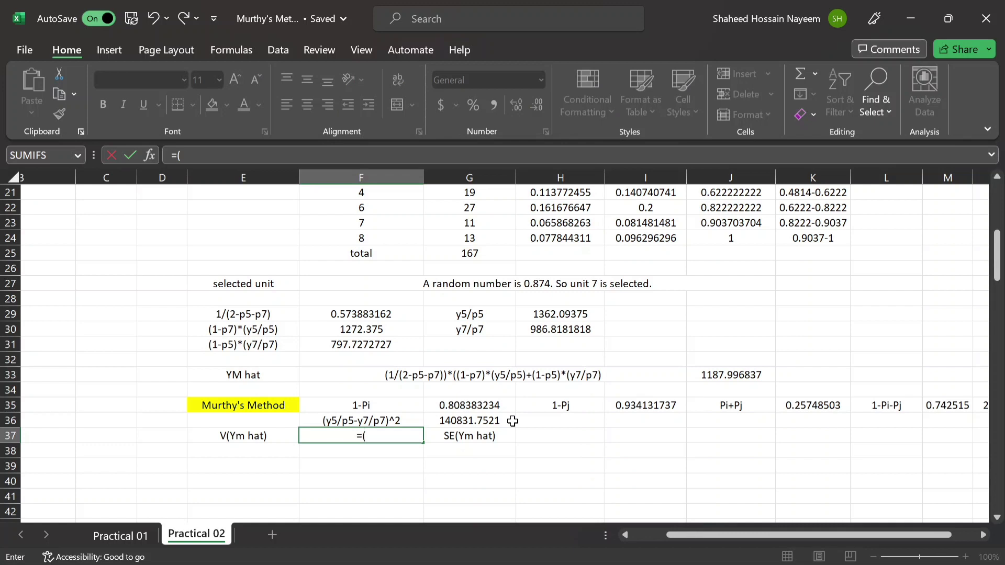
click(476, 409)
text(*)
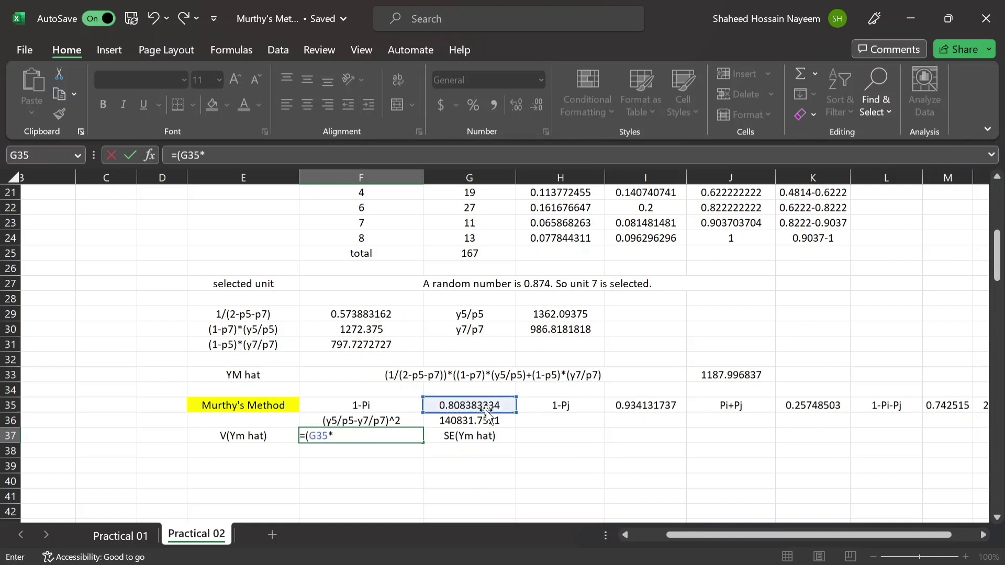
click(623, 407)
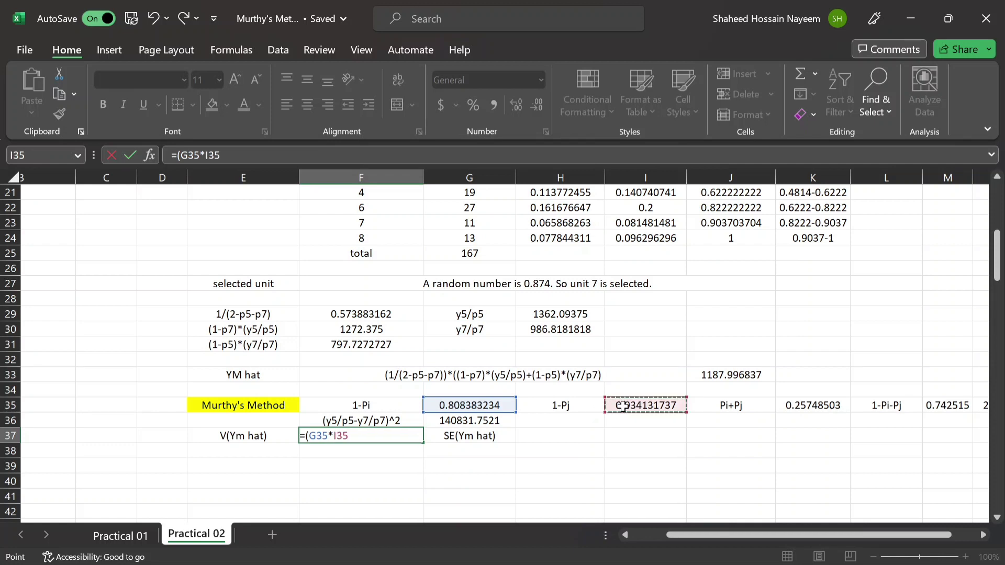
text(*)
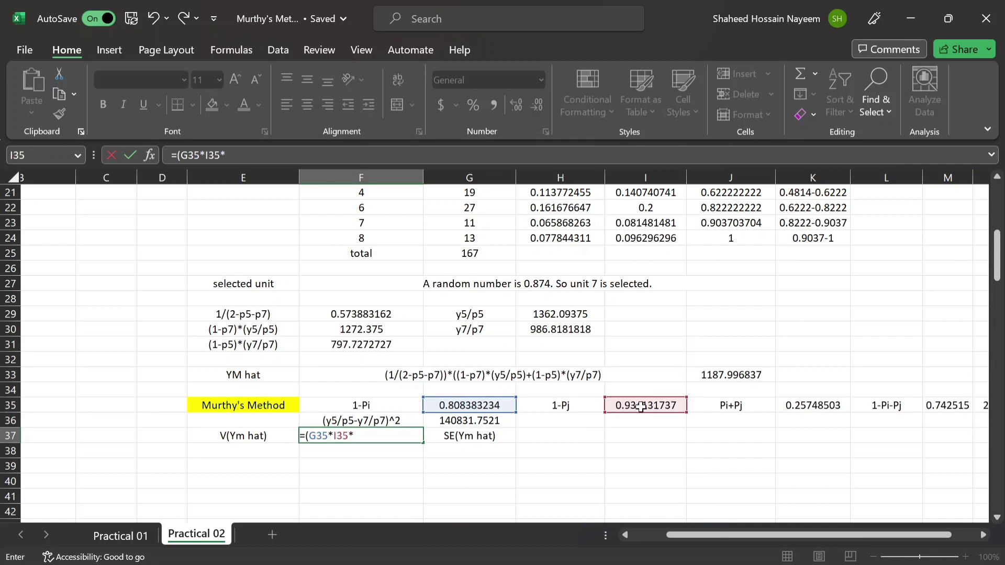
click(941, 407)
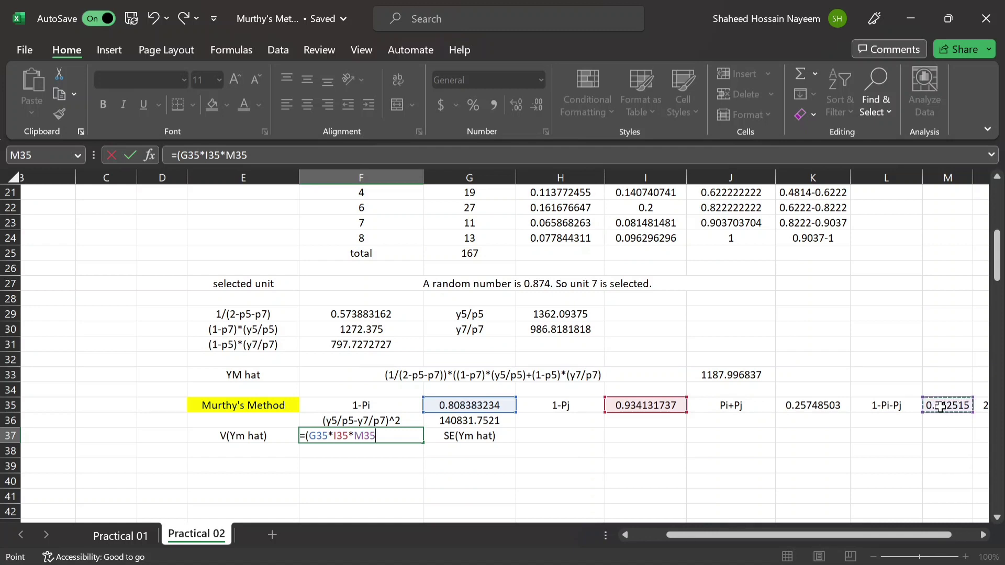
text()/)
drag(927, 535, 951, 538)
click(964, 411)
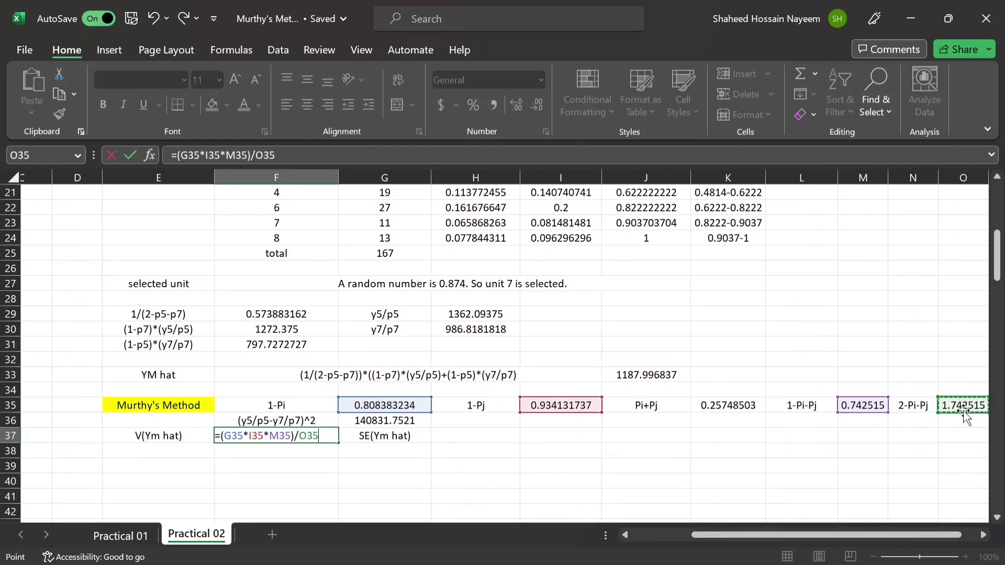
text())
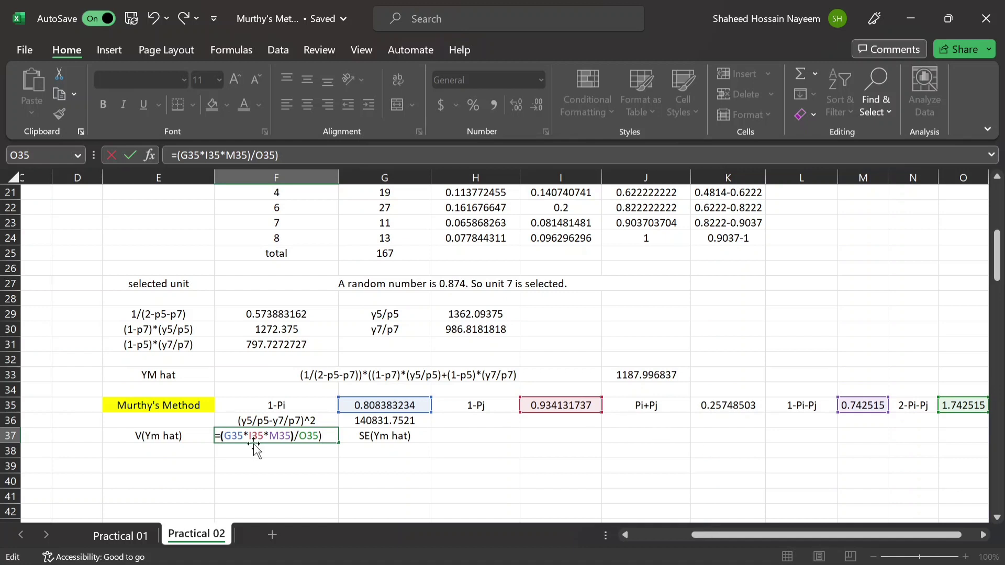
text(()
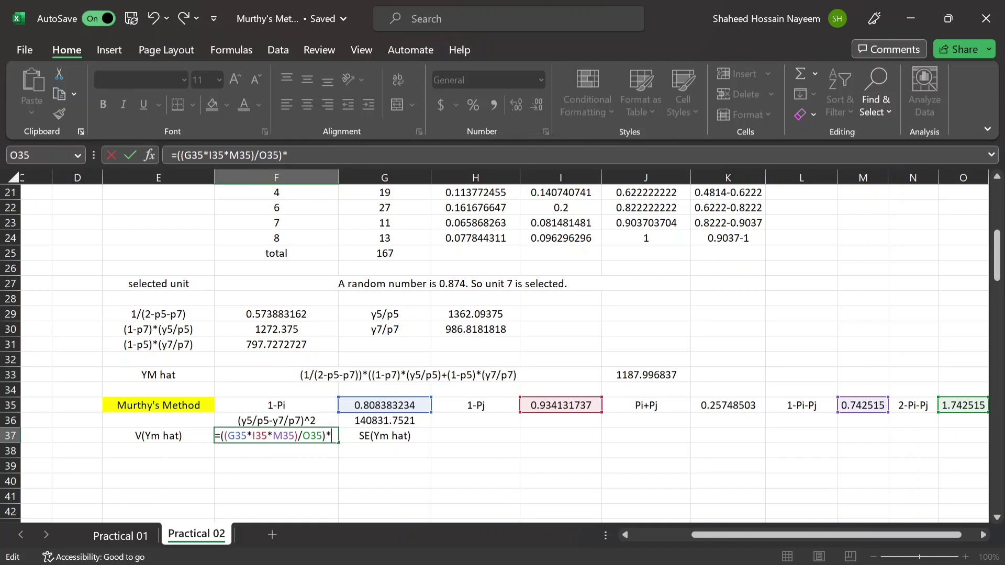
click(365, 422)
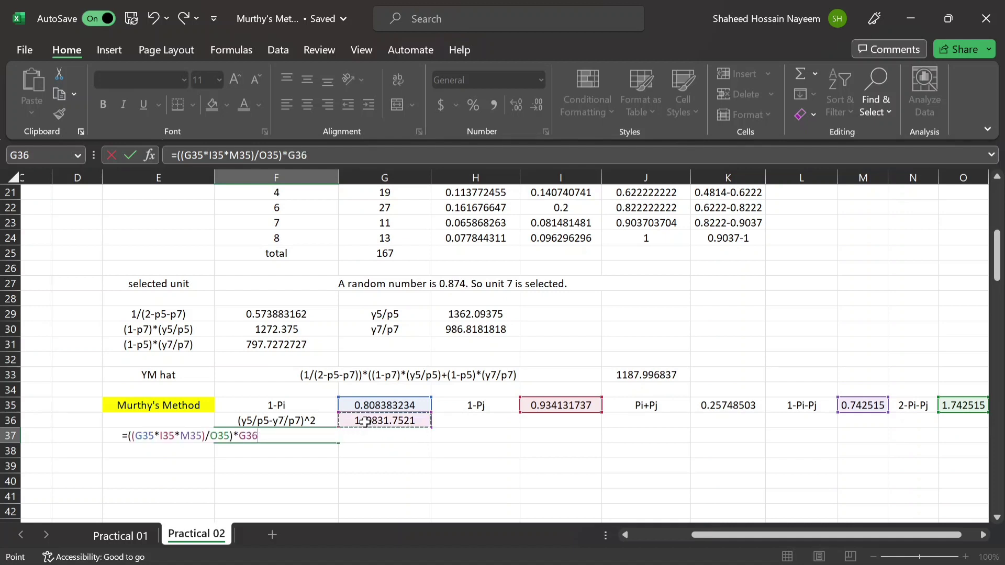
key(Return)
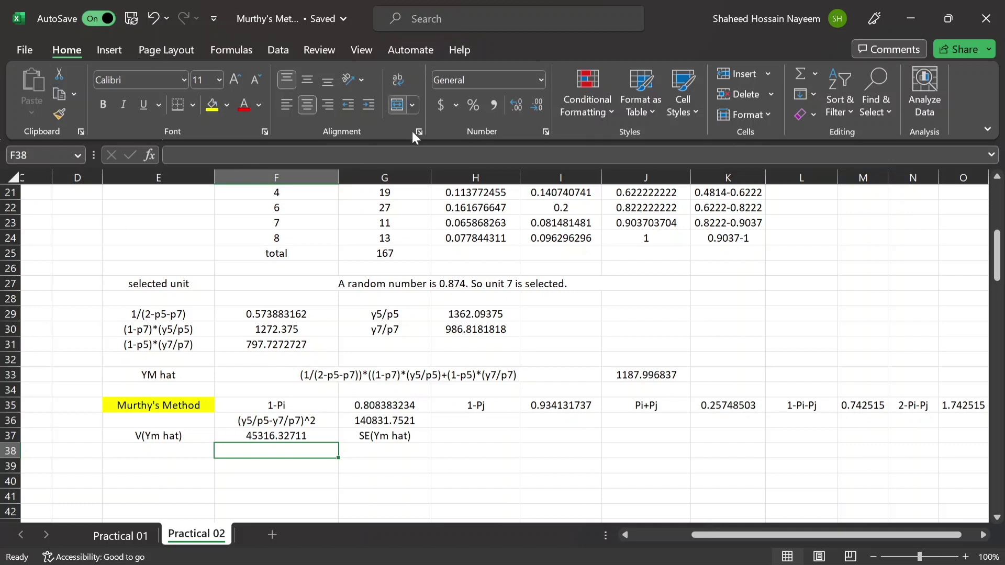
- Calculate the standard error SE(Ym hat) in H37 with the SQRT function applied to the variance in F37
click(464, 432)
text(=)
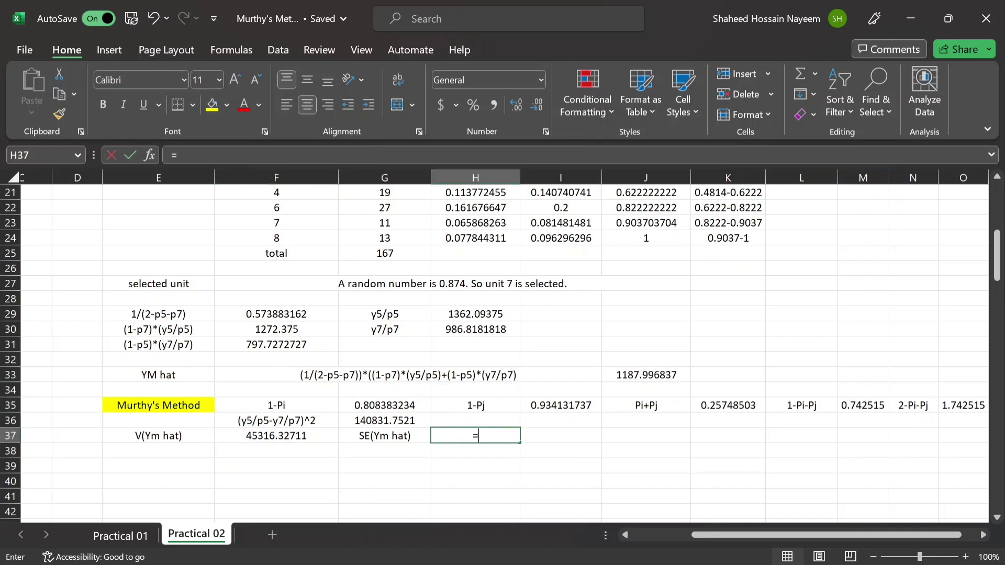
text(sqrt)
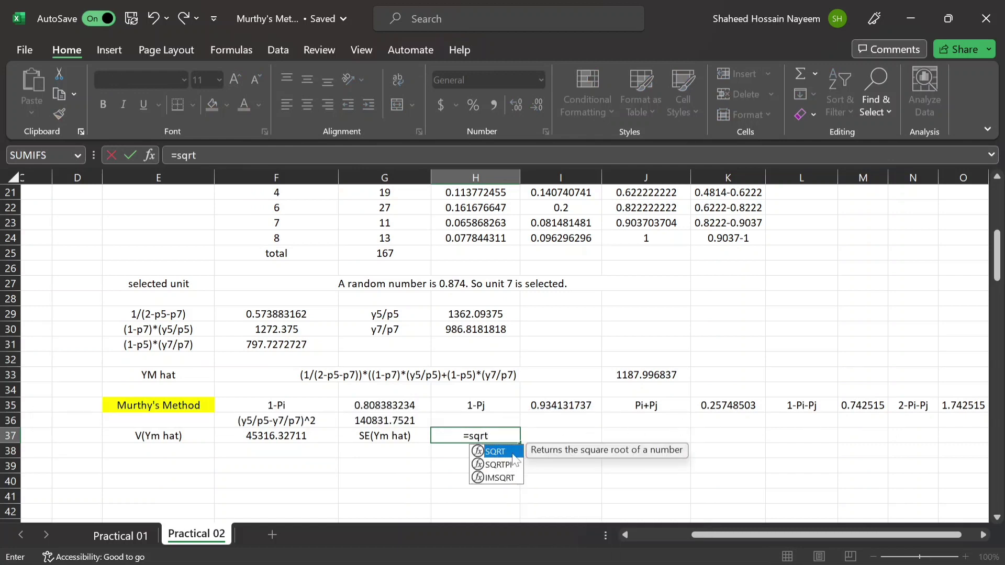
double_click(510, 453)
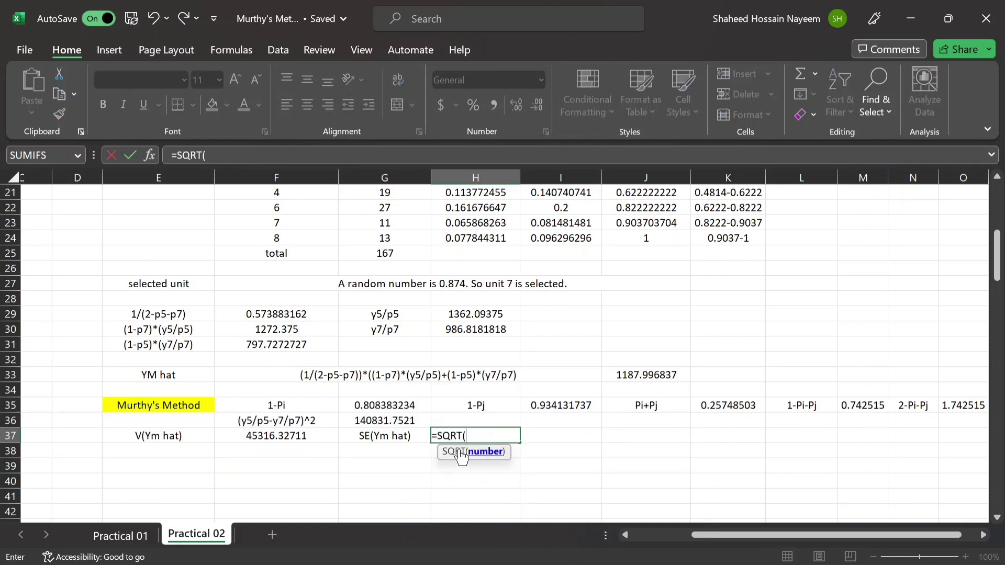
click(313, 434)
key(Return)
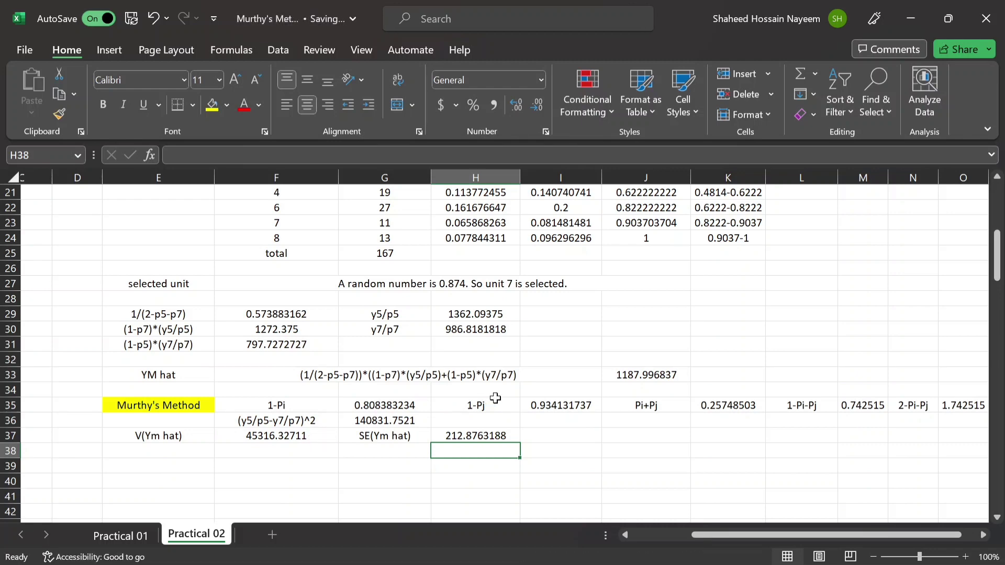
scroll(495, 398, down, 1)
scroll(496, 398, up, 7)
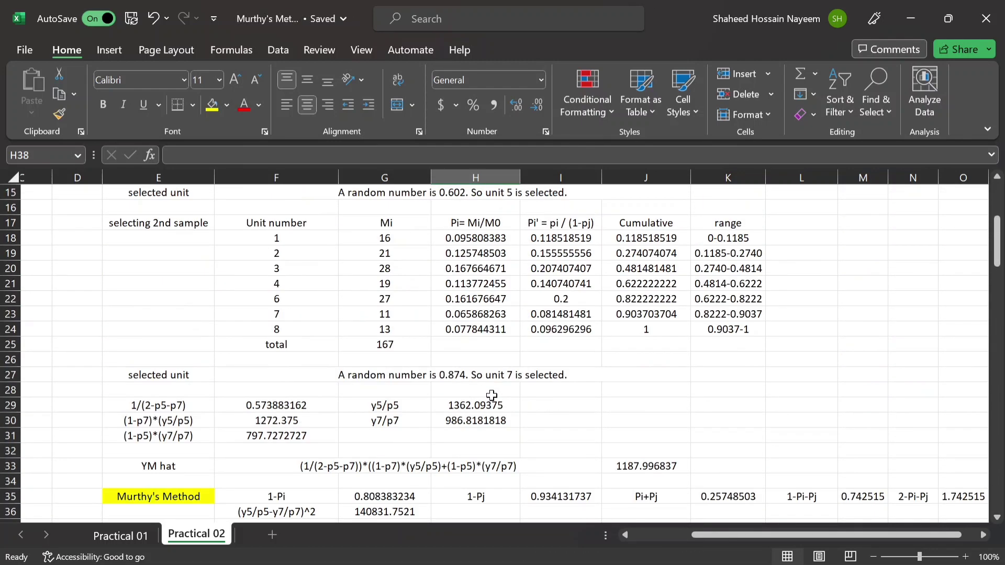
scroll(491, 395, up, 1)
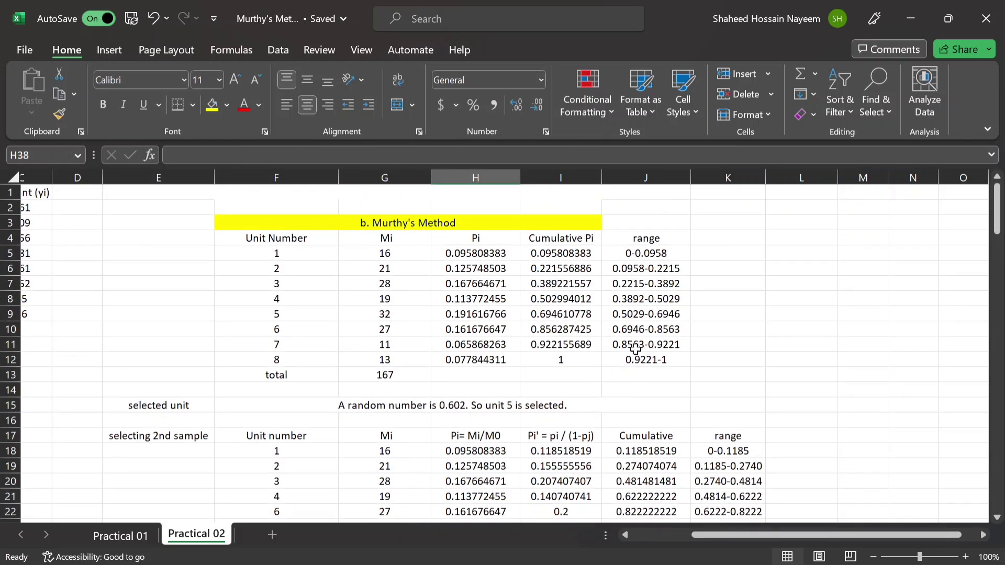
drag(721, 533, 661, 532)
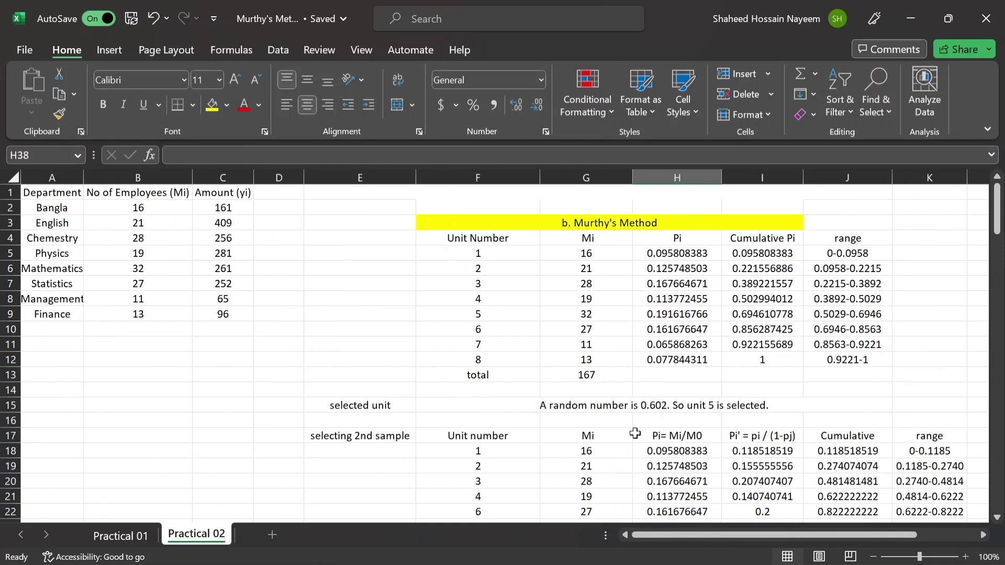